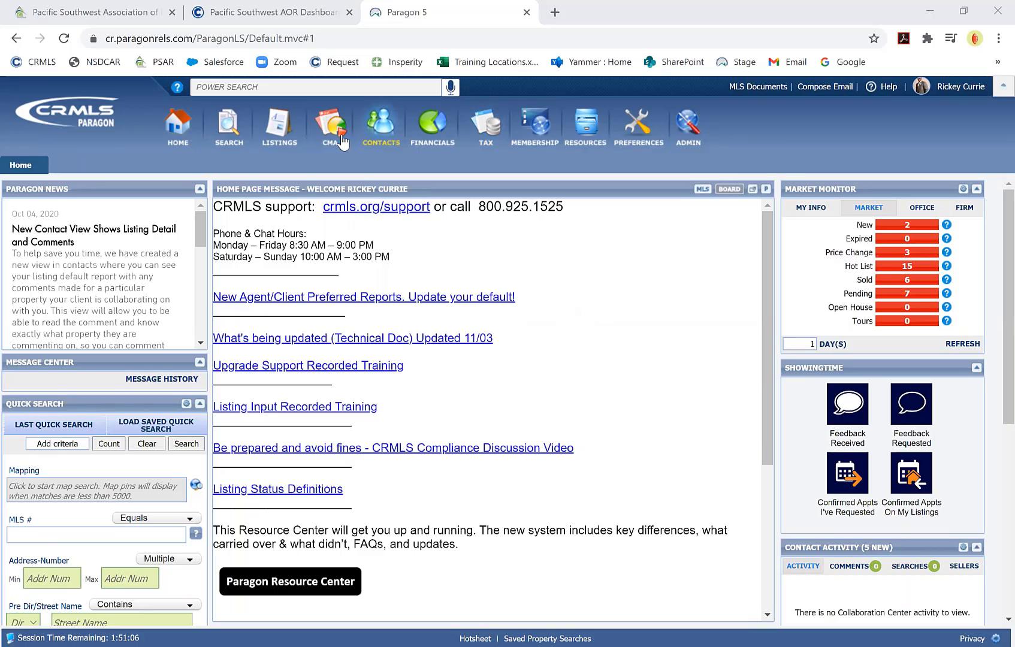
{"action": "left_click", "coordinate": [640, 143]}
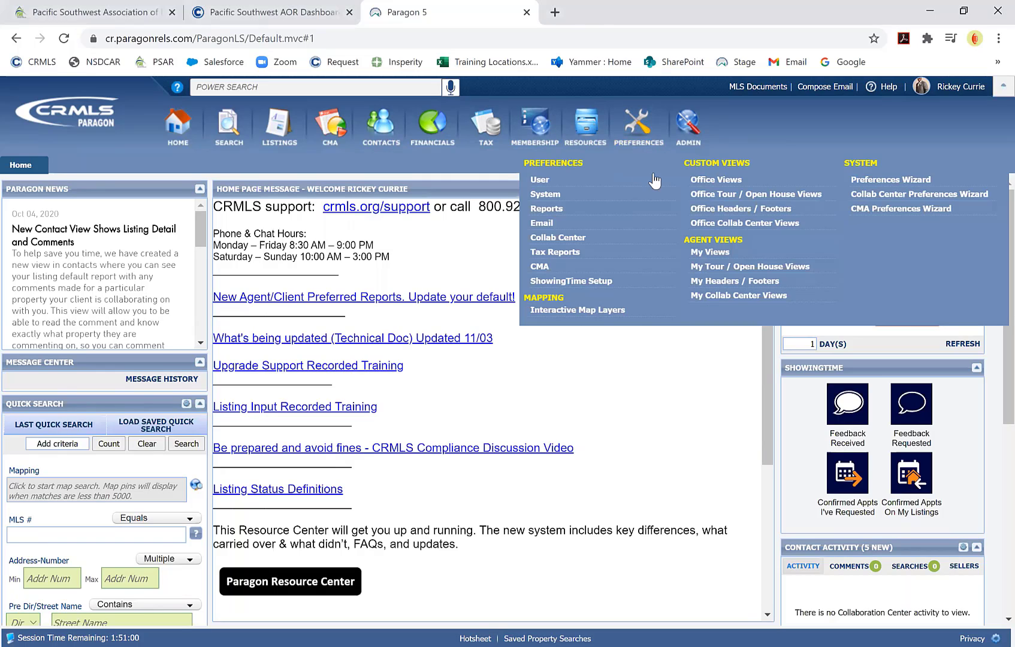
{"action": "left_click", "coordinate": [869, 184]}
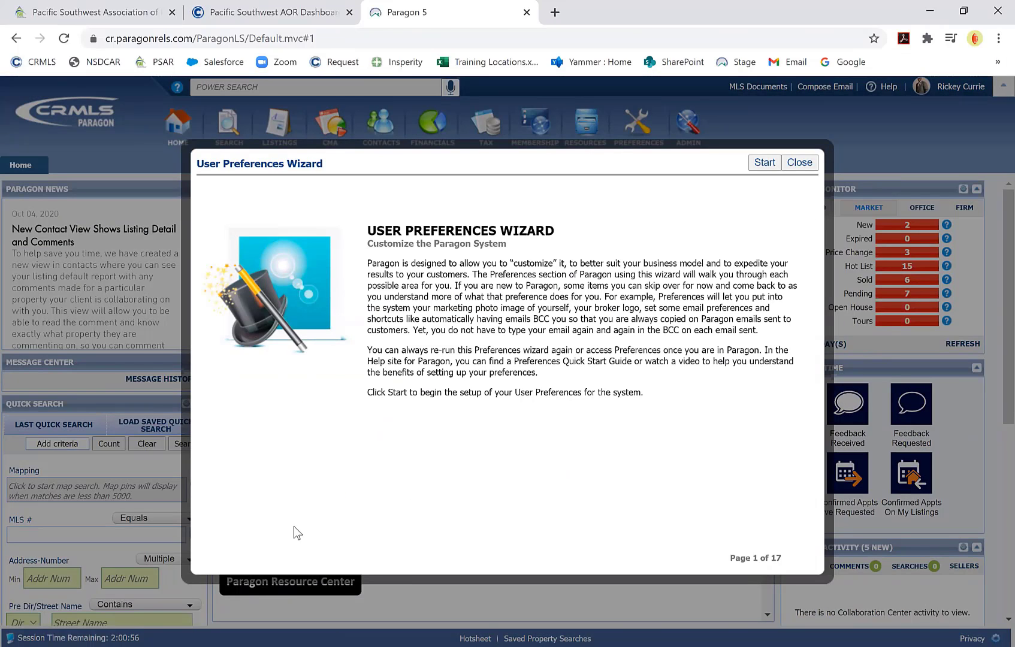
{"action": "key", "text": "ctrl"}
{"action": "key", "text": "ctrl"}
{"action": "left_click", "coordinate": [800, 163]}
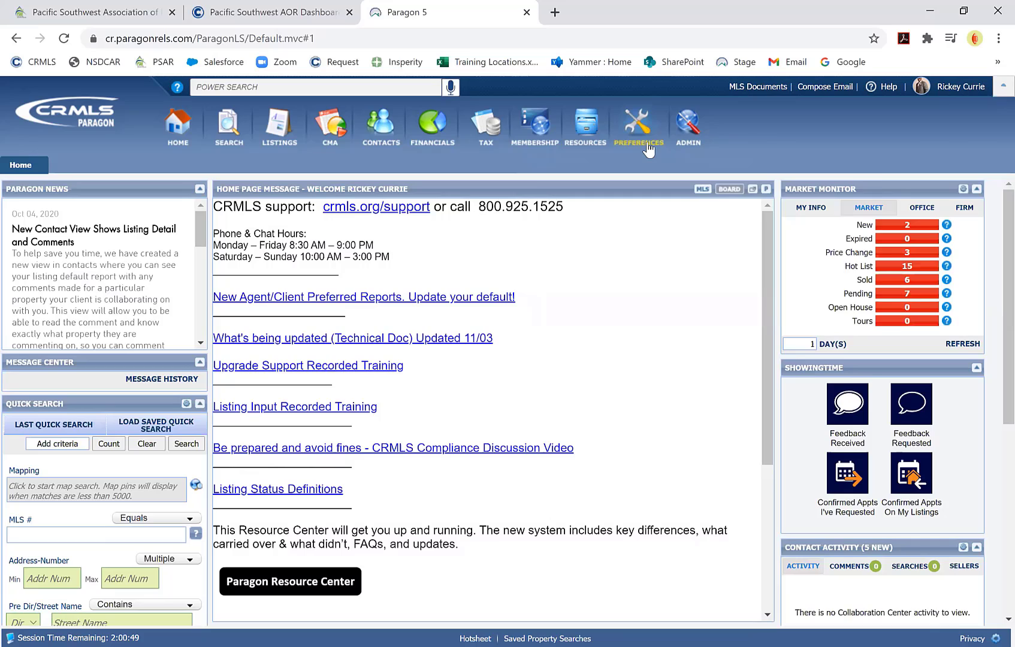
- Launch the user Preferences Wizard and start it to reach the Agent Image page
{"action": "mouse_move", "coordinate": [648, 149]}
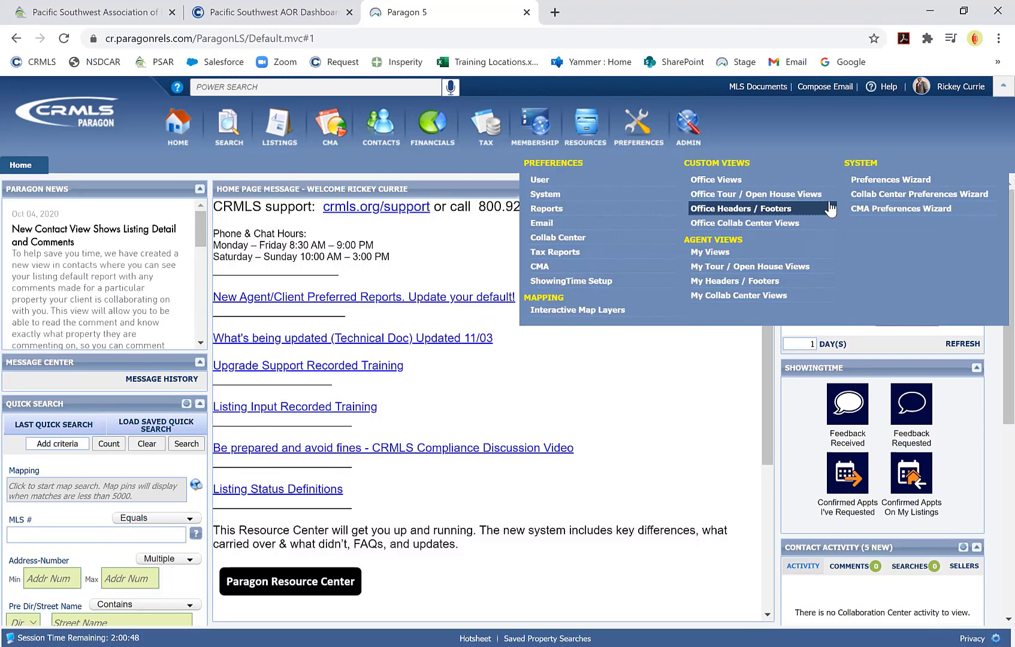
{"action": "left_click", "coordinate": [861, 187]}
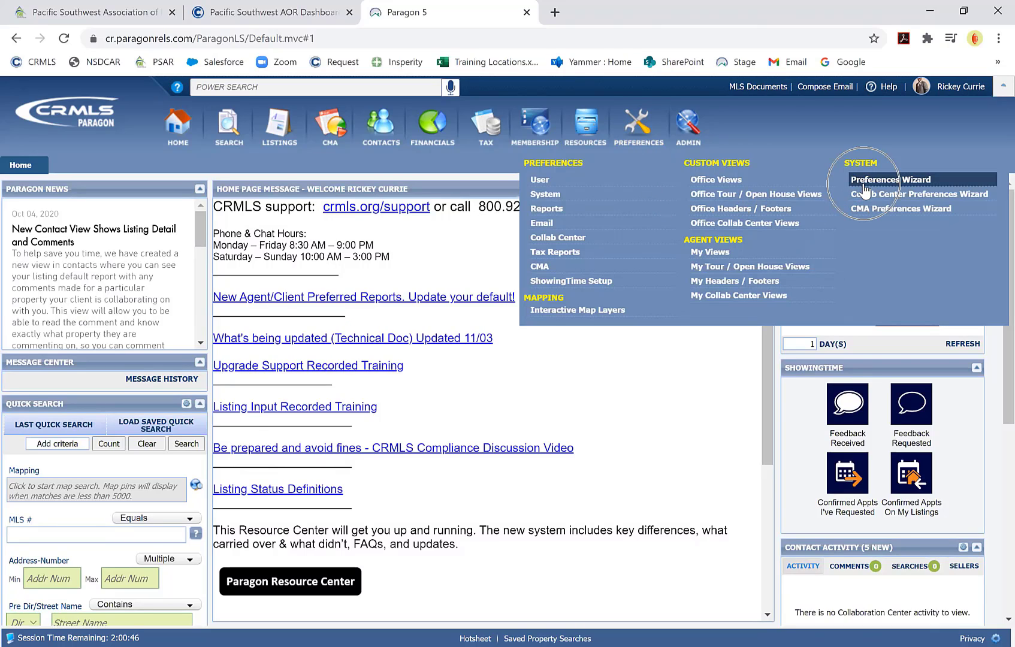
{"action": "left_click", "coordinate": [863, 188]}
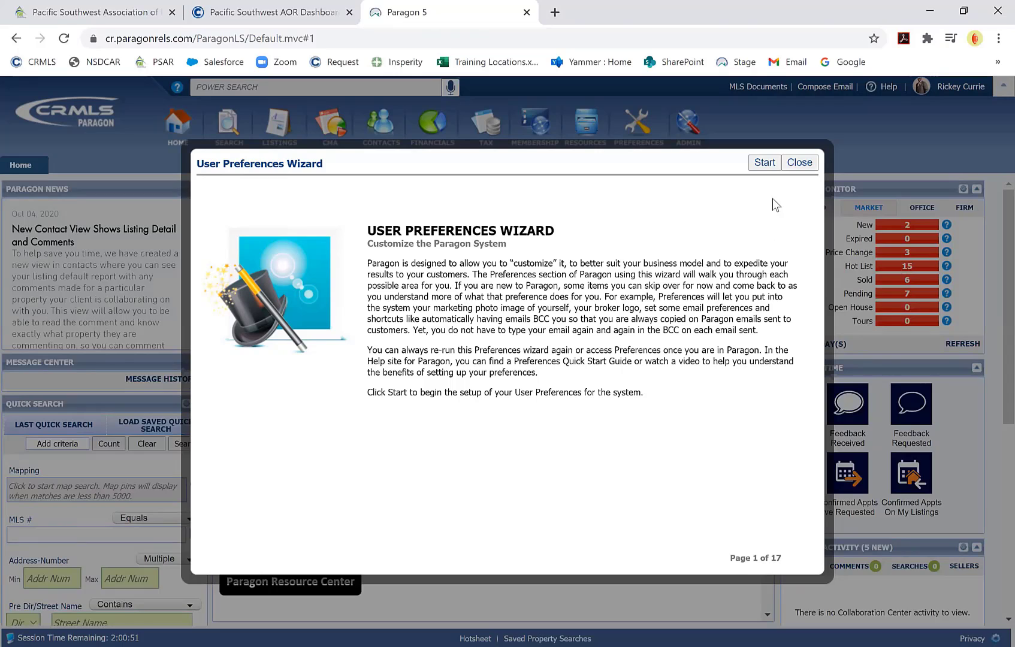
{"action": "left_click", "coordinate": [766, 164]}
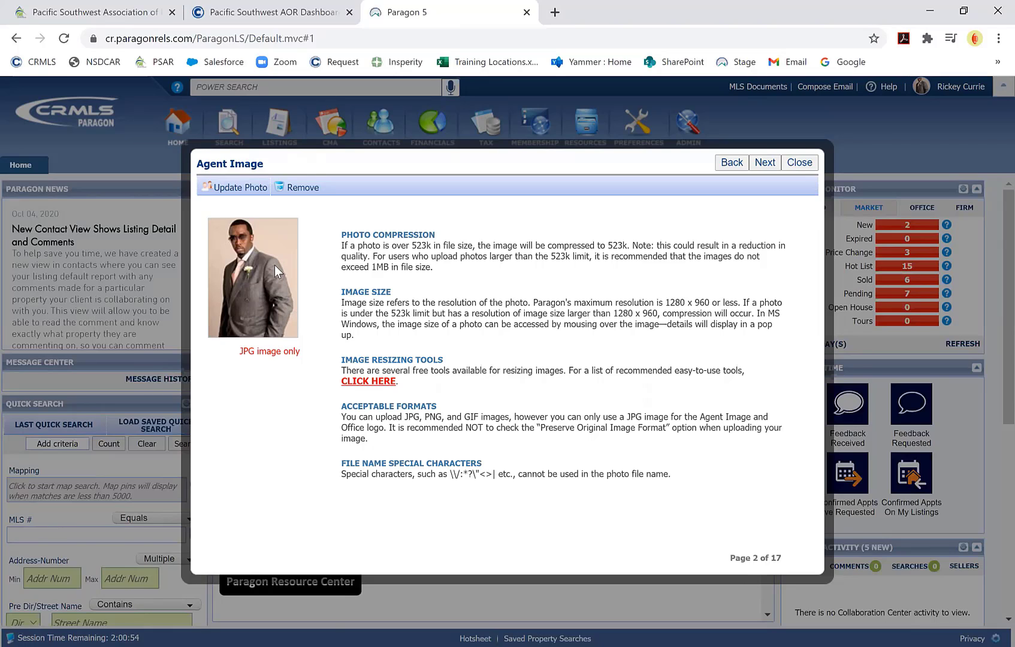
- Examine how a new agent photo is added, browsing the Pictures folder, and leave the upload dialog without adding a file
{"action": "left_click", "coordinate": [248, 198]}
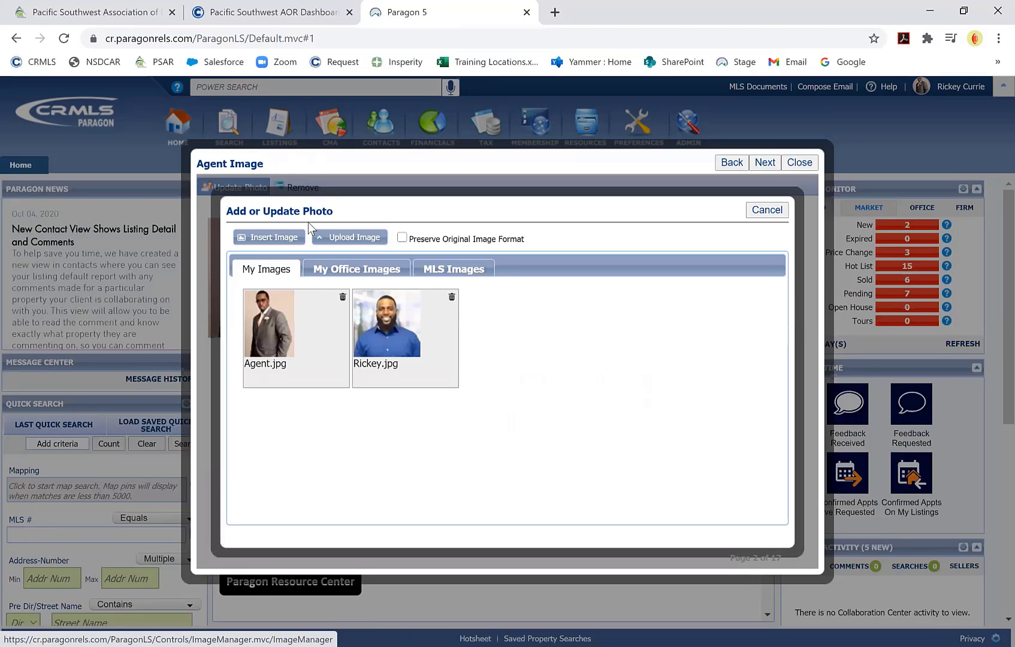
{"action": "left_click", "coordinate": [345, 239]}
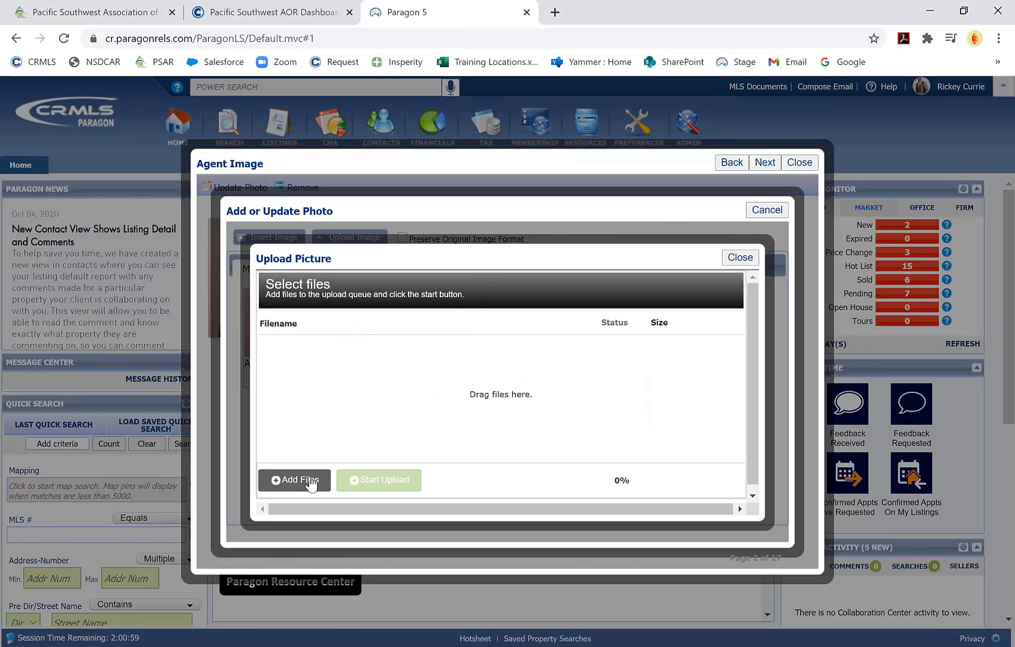
{"action": "left_click", "coordinate": [301, 481]}
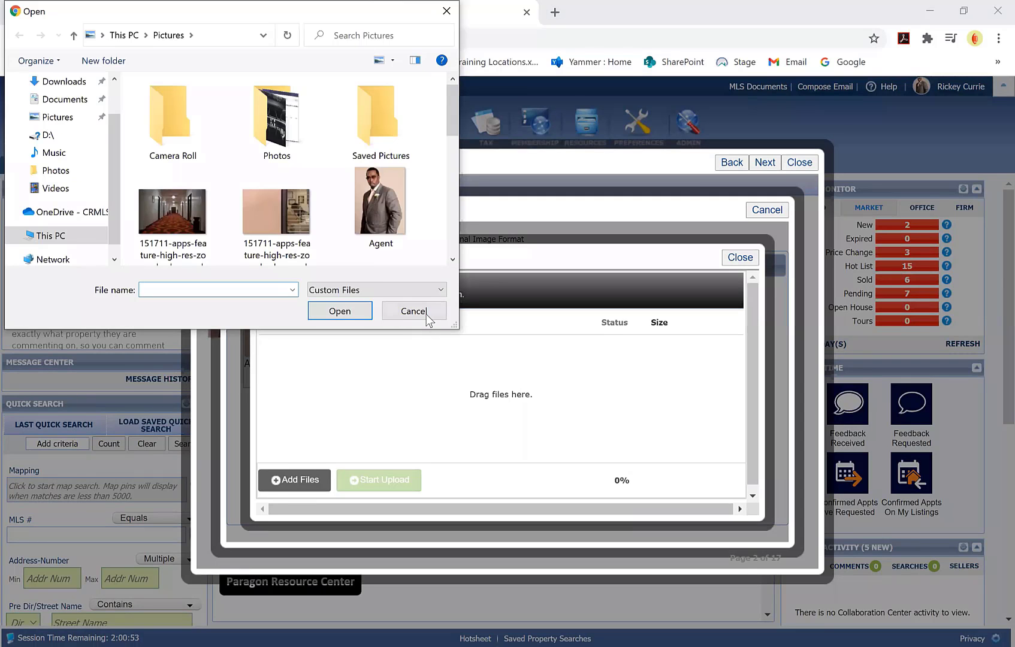
{"action": "left_click", "coordinate": [413, 311]}
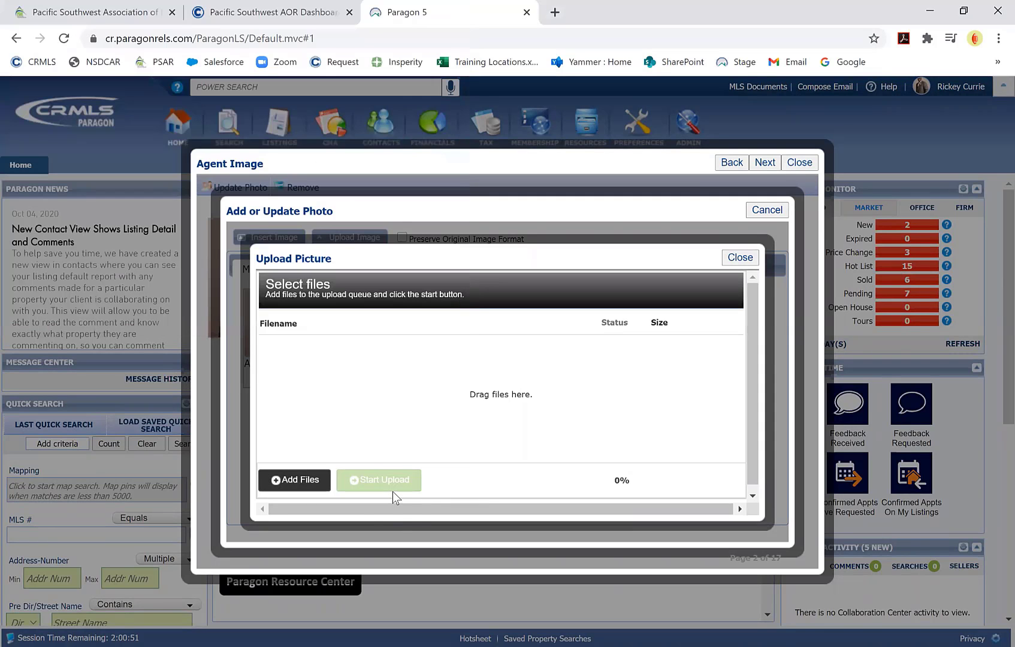
{"action": "left_click", "coordinate": [741, 259]}
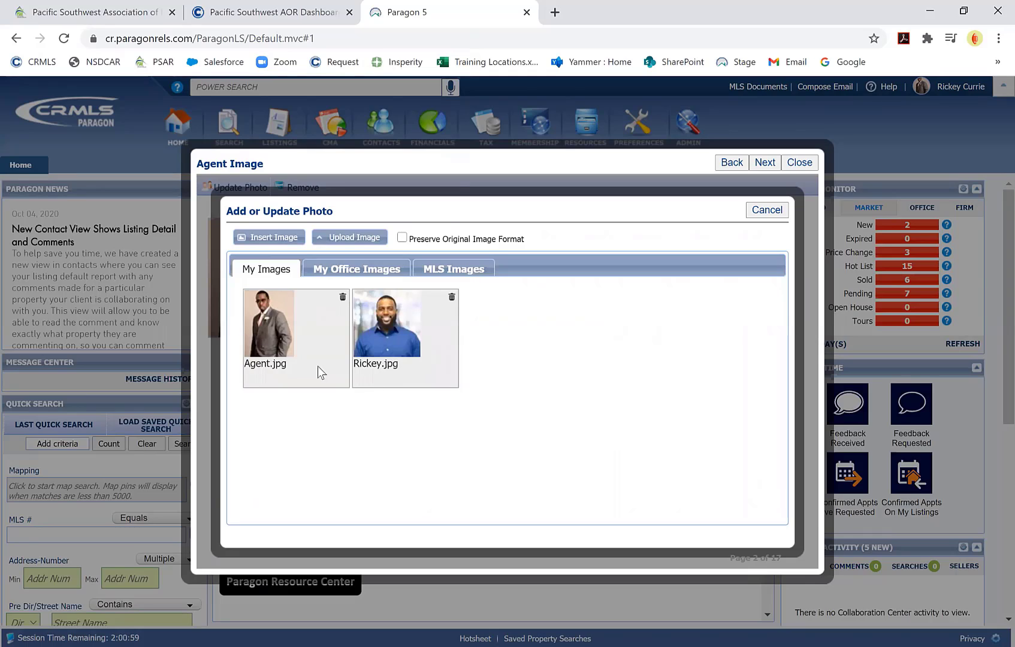
- Try to insert Agent.jpg from My Images as the agent photo, and leave the photo update dialog
{"action": "left_click", "coordinate": [327, 381]}
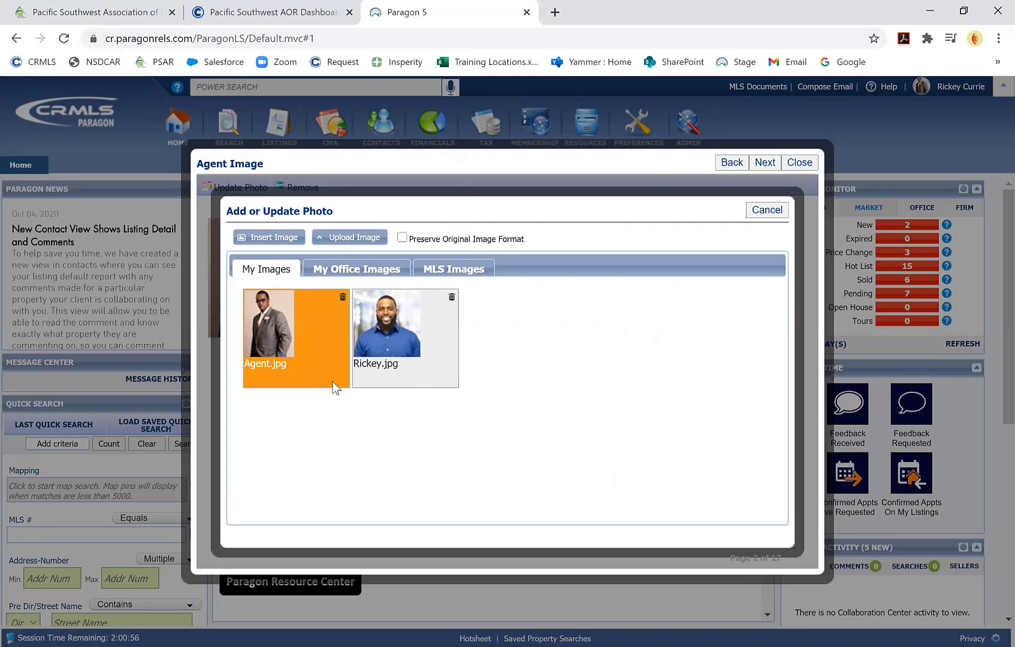
{"action": "left_click", "coordinate": [280, 238]}
{"action": "left_click", "coordinate": [280, 238]}
{"action": "left_click", "coordinate": [768, 212]}
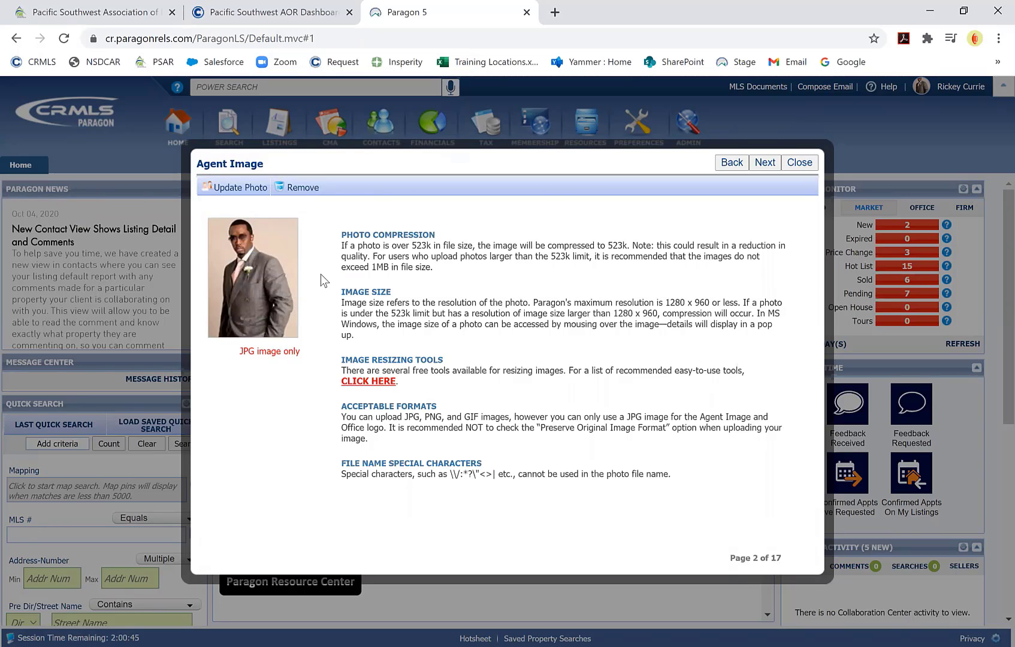
- Advance to the Office Logo page and look through the logo choices in My Office Images and My Images
{"action": "left_click", "coordinate": [765, 163]}
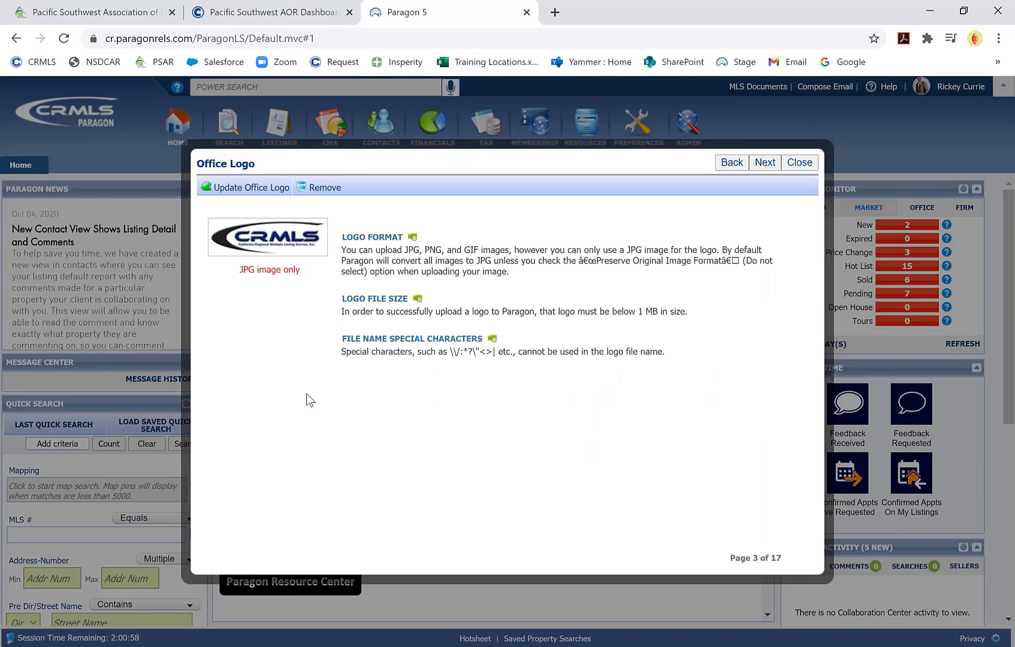
{"action": "left_click", "coordinate": [254, 189]}
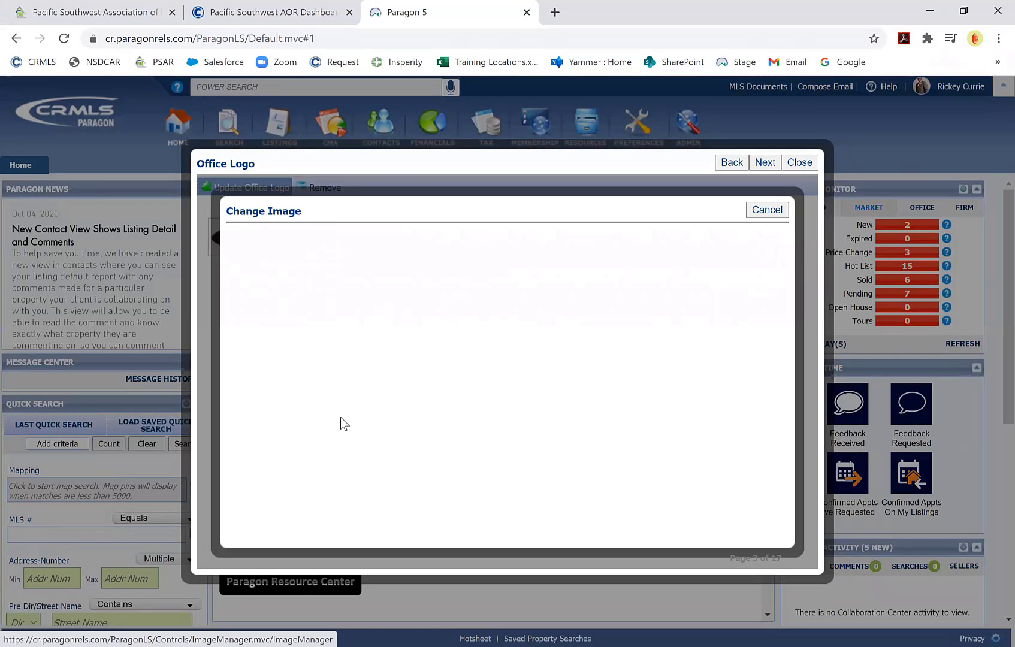
{"action": "left_click", "coordinate": [387, 273]}
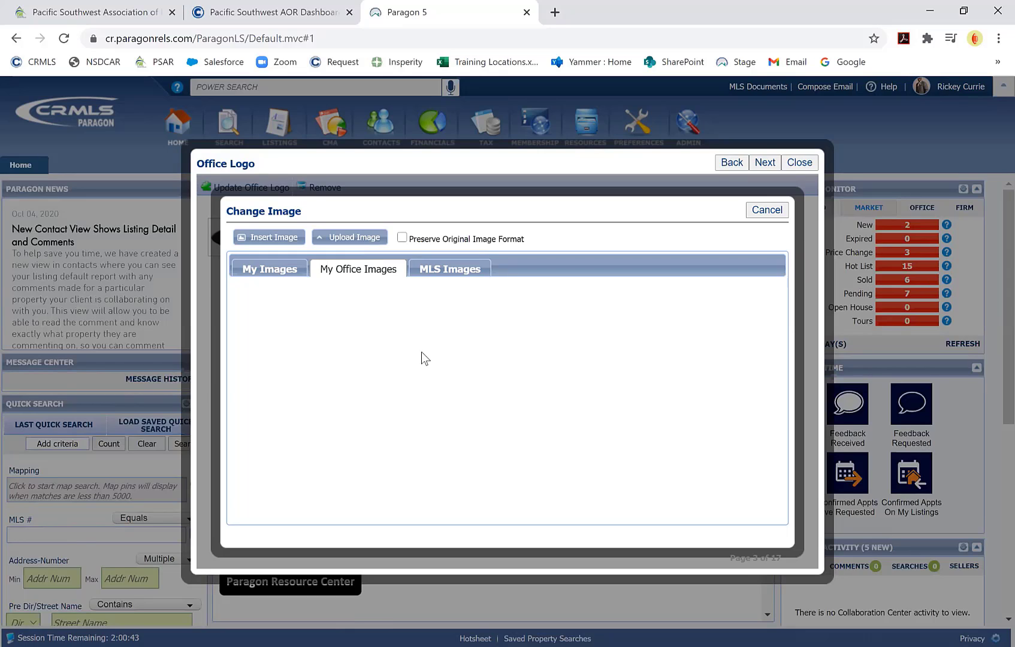
{"action": "left_click", "coordinate": [297, 282]}
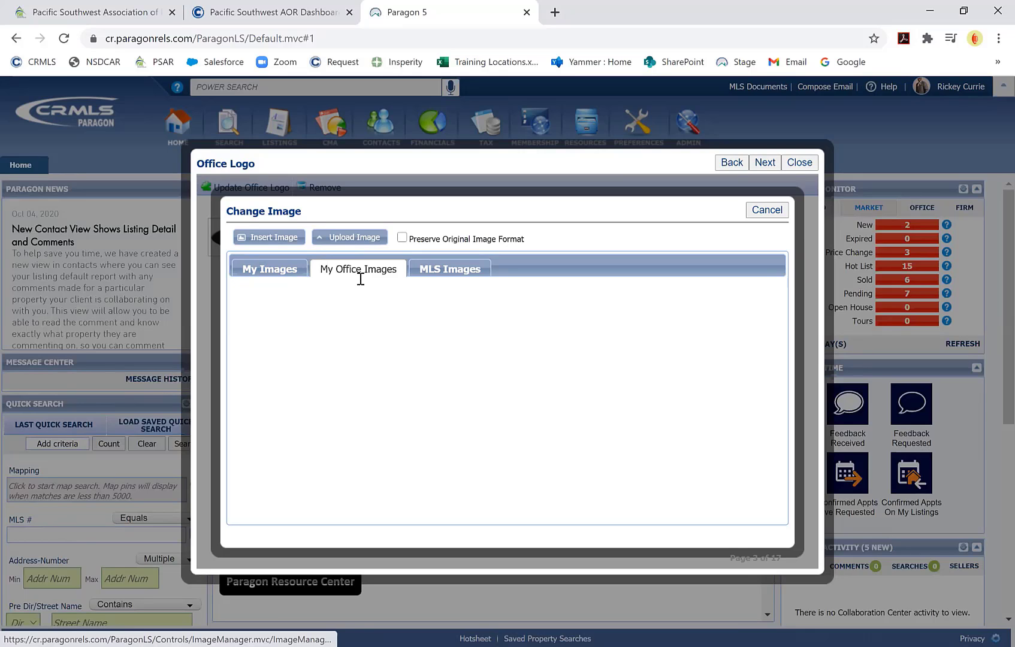
{"action": "left_click", "coordinate": [269, 271]}
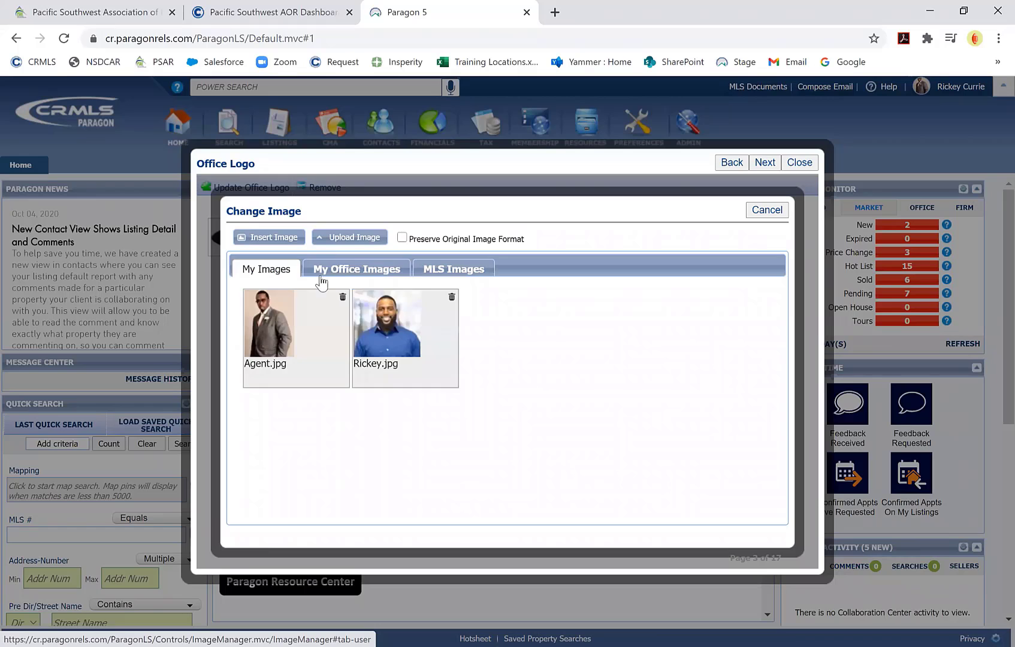
{"action": "left_click", "coordinate": [351, 240]}
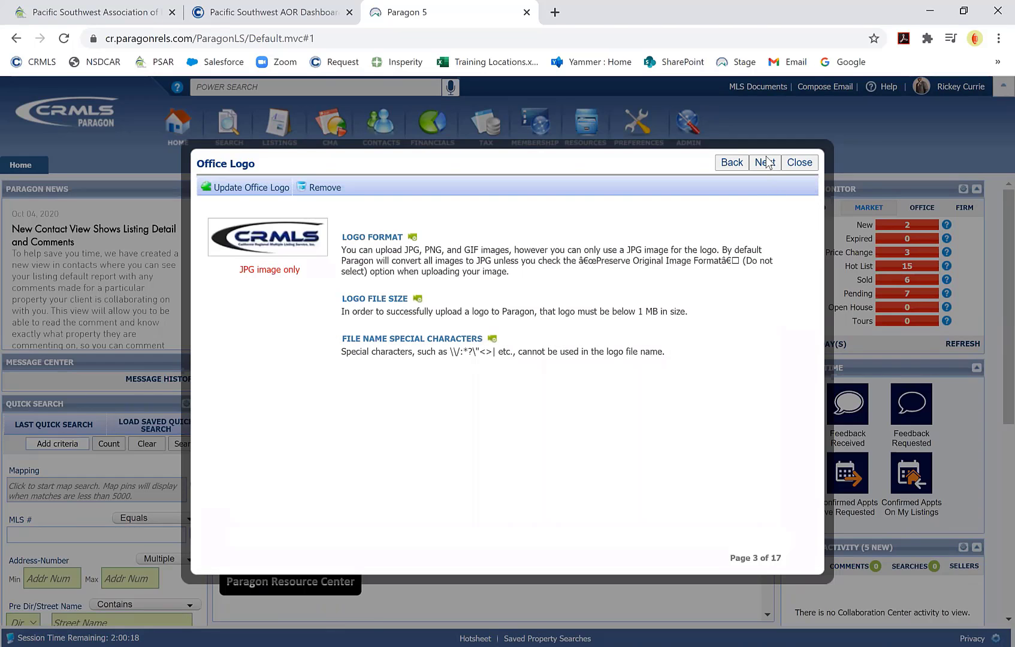
- Advance to the Assume Identity page and view the list of agents that can be added, without selecting any
{"action": "left_click", "coordinate": [765, 163]}
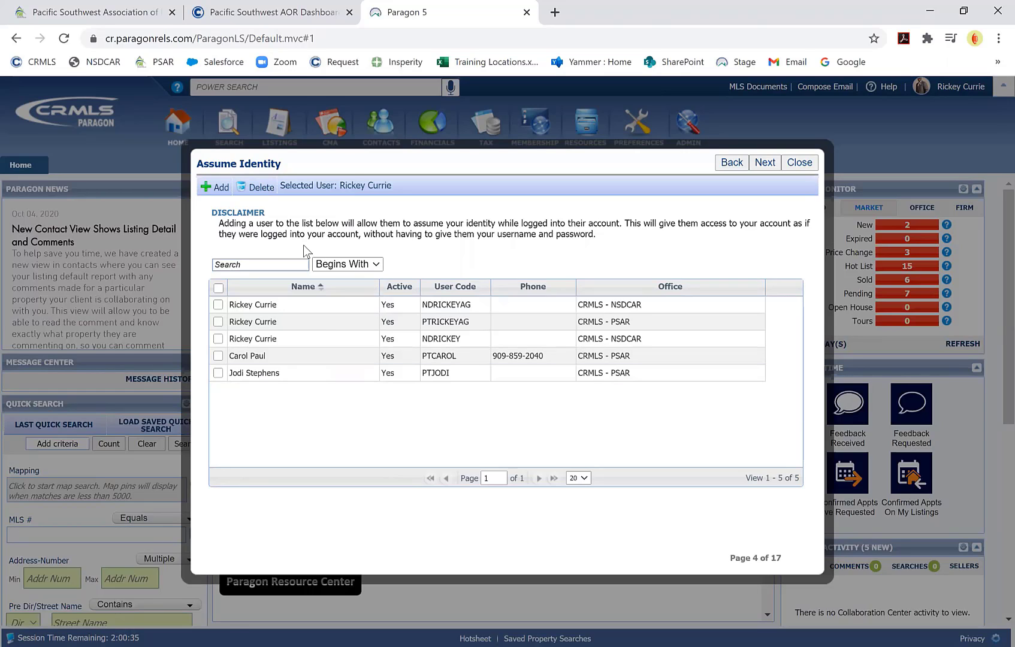
{"action": "left_click", "coordinate": [221, 191]}
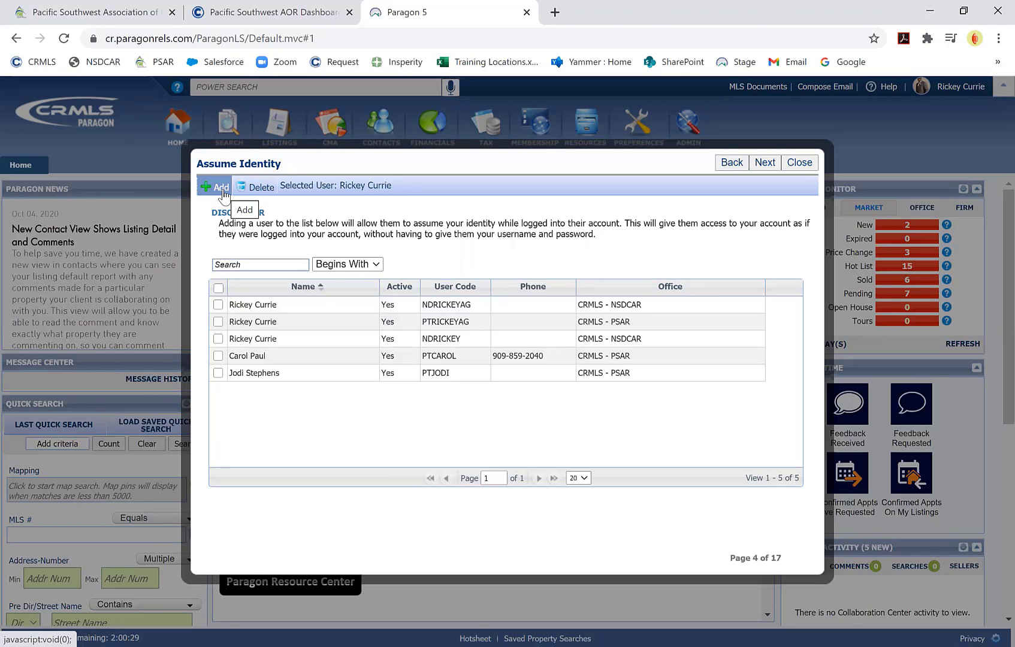
{"action": "left_click", "coordinate": [221, 188]}
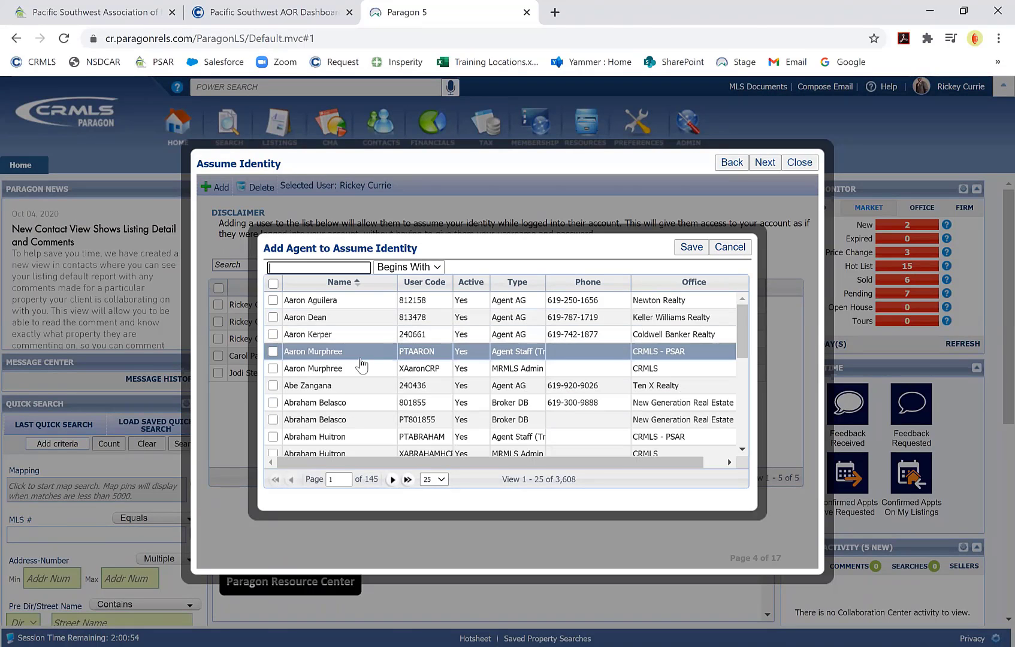
{"action": "left_click", "coordinate": [699, 248]}
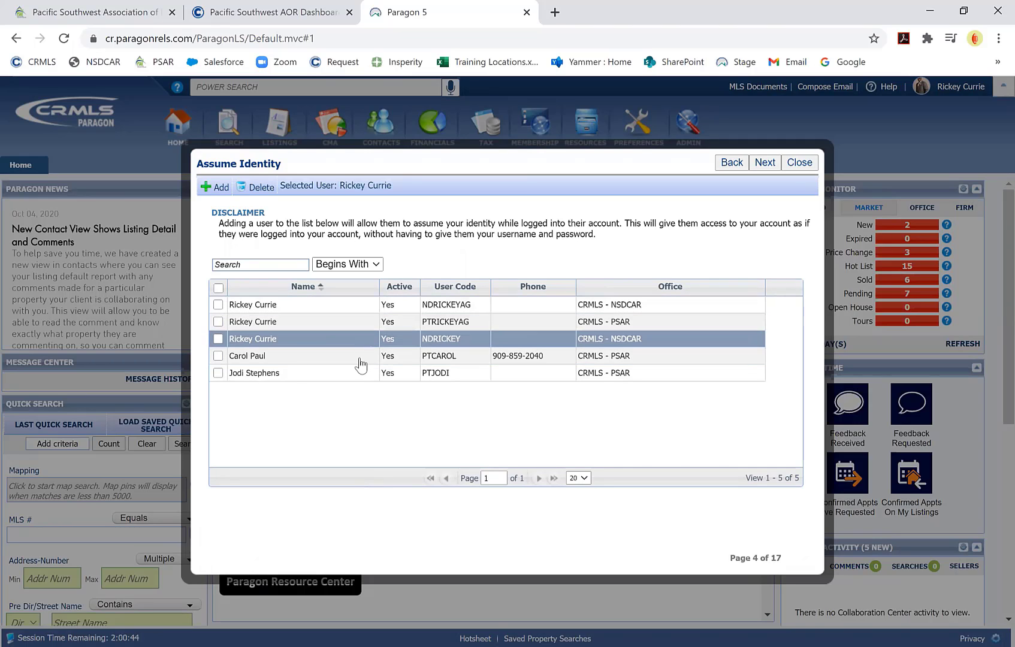
- Advance past the Market Monitor page to Search Options and examine its default criteria and map settings
{"action": "left_click", "coordinate": [765, 163]}
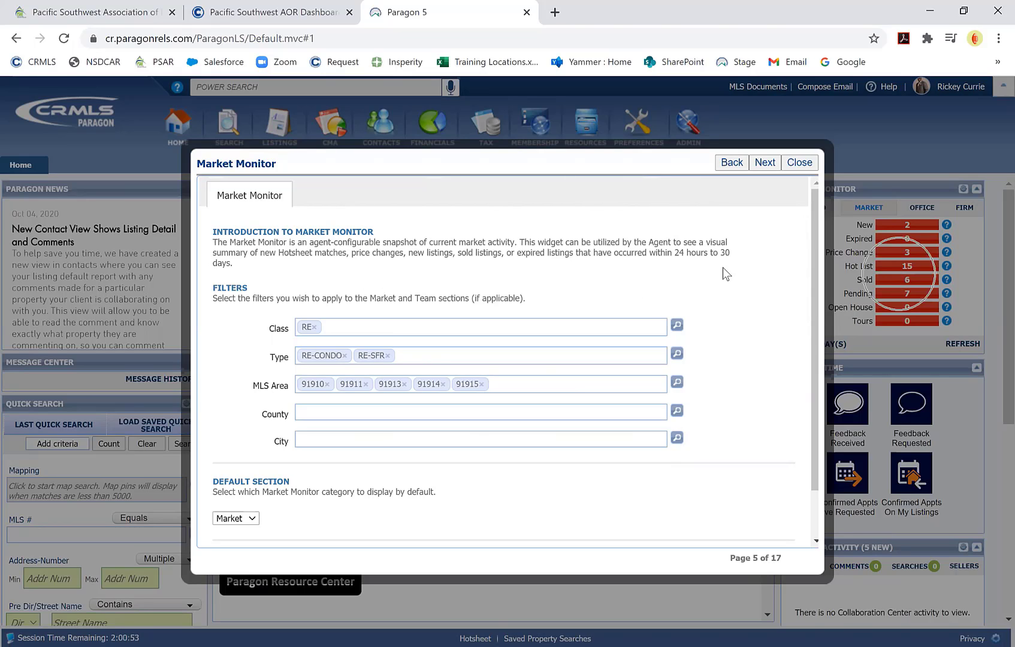
{"action": "left_click", "coordinate": [771, 166]}
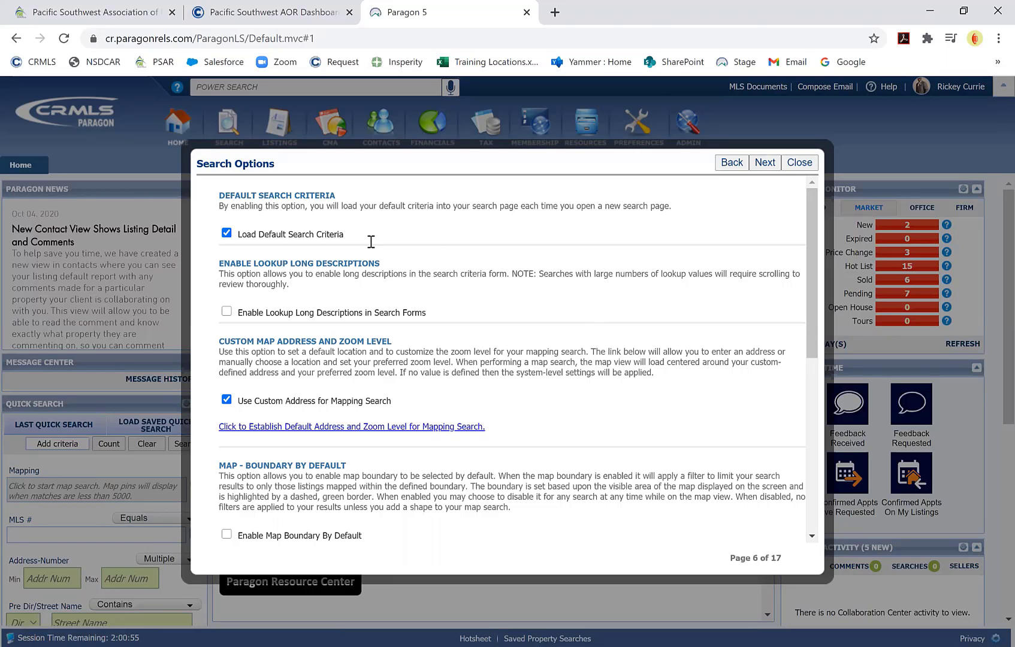
{"action": "scroll", "coordinate": [498, 255], "scroll_direction": "down", "scroll_amount": 5}
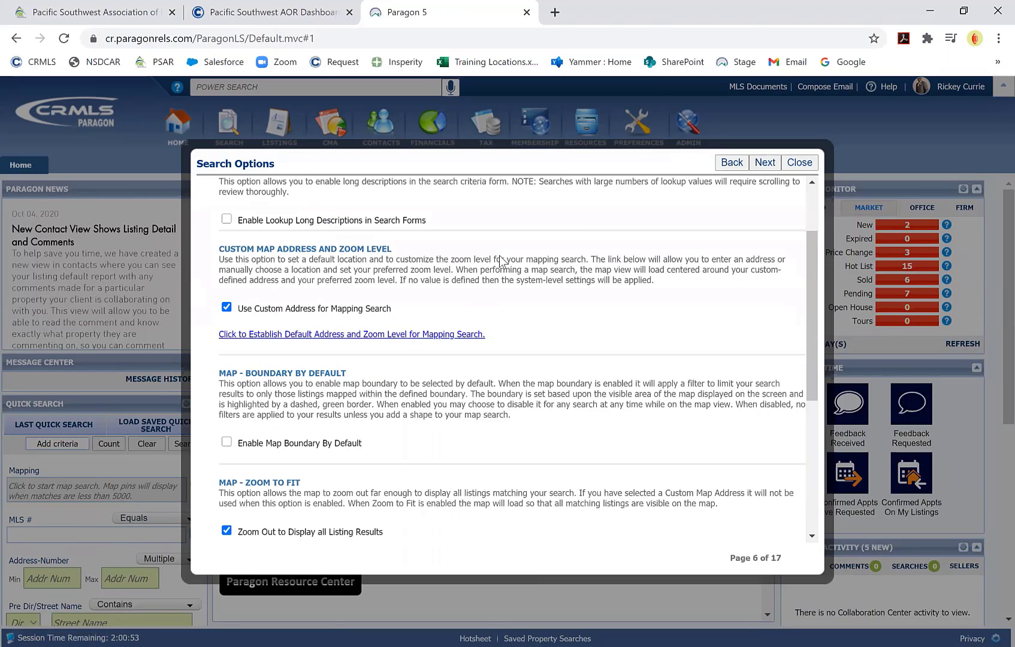
{"action": "scroll", "coordinate": [496, 266], "scroll_direction": "down", "scroll_amount": 1}
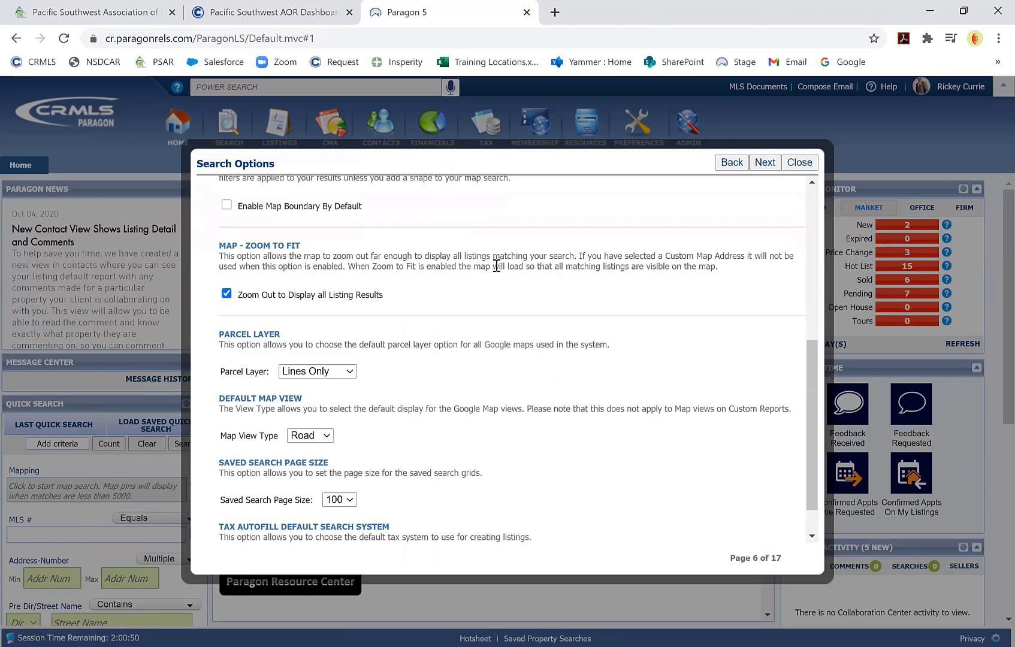
{"action": "scroll", "coordinate": [496, 265], "scroll_direction": "up", "scroll_amount": 4}
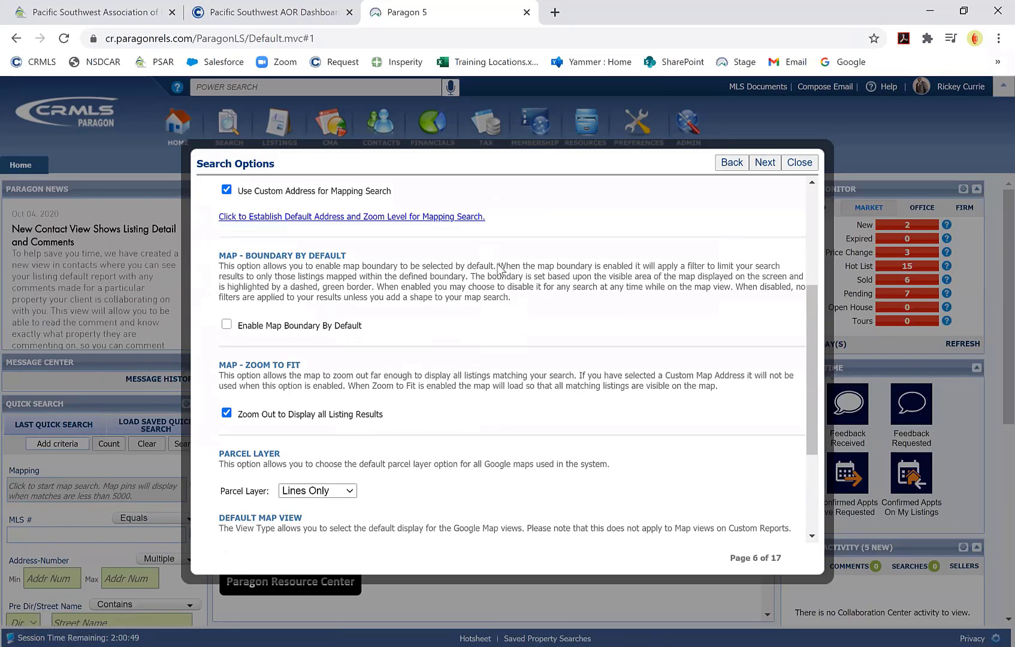
{"action": "scroll", "coordinate": [498, 262], "scroll_direction": "up", "scroll_amount": 1}
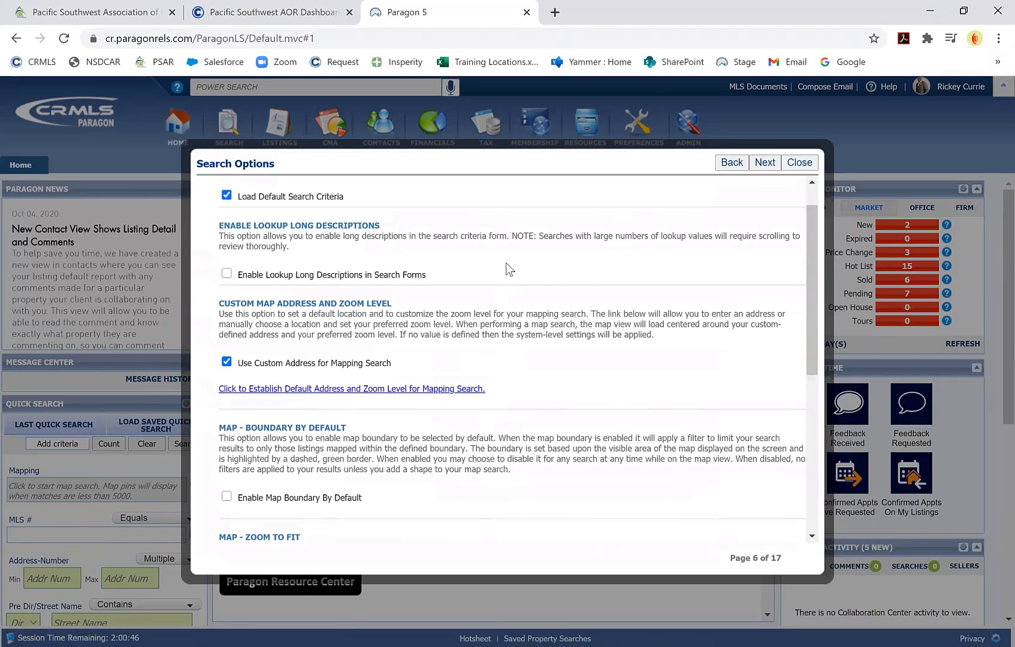
{"action": "scroll", "coordinate": [519, 272], "scroll_direction": "down", "scroll_amount": 2}
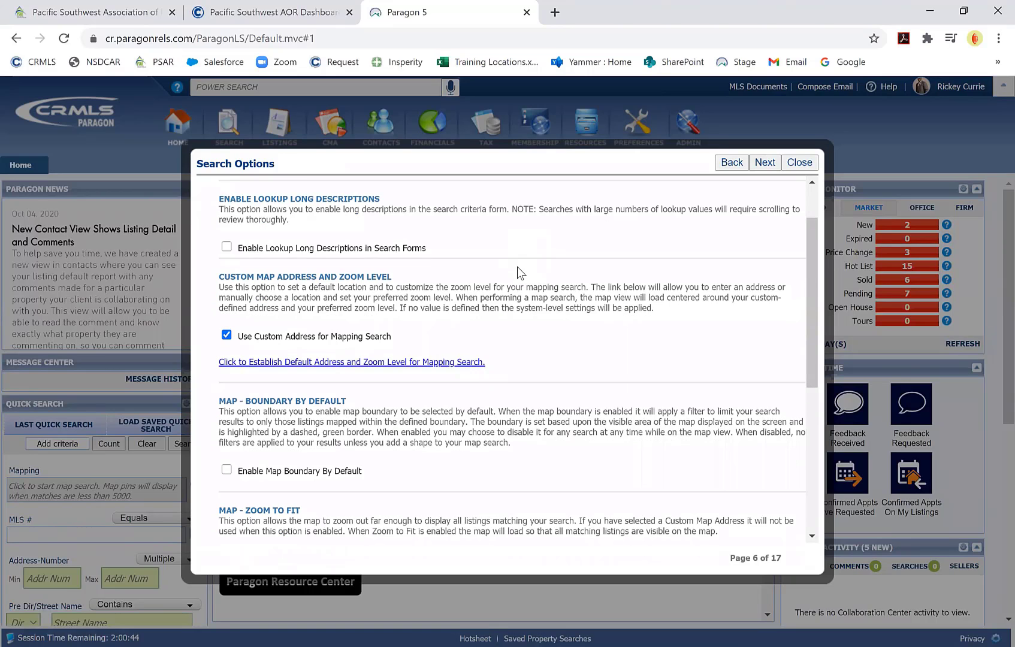
{"action": "scroll", "coordinate": [519, 273], "scroll_direction": "down", "scroll_amount": 2}
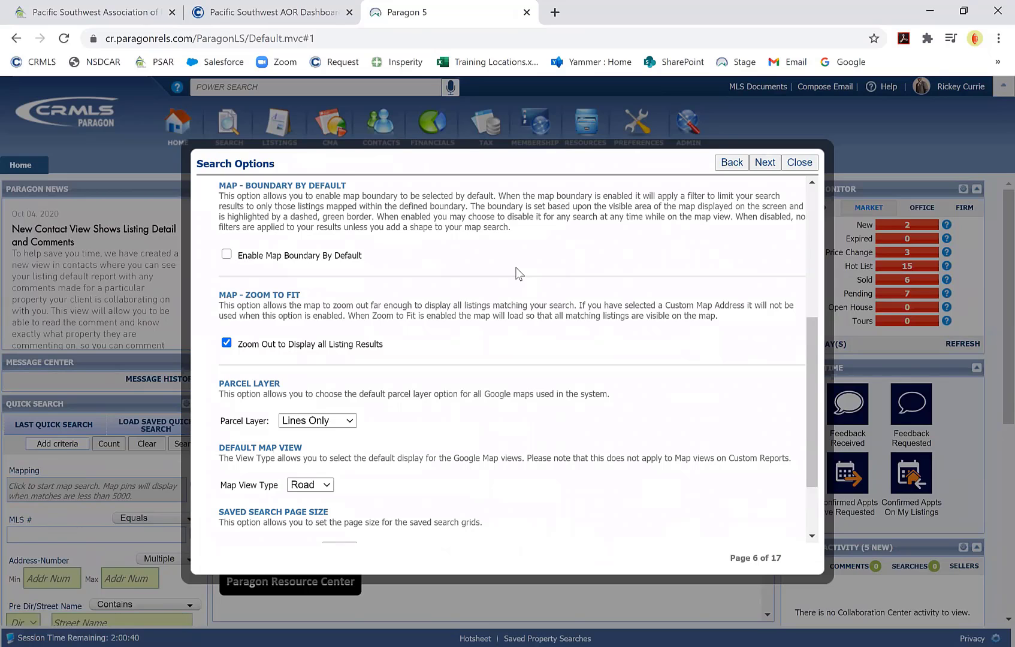
- Open the default address and zoom level map for mapping search and place the location marker at La Jolla
{"action": "scroll", "coordinate": [515, 273], "scroll_direction": "up", "scroll_amount": 2}
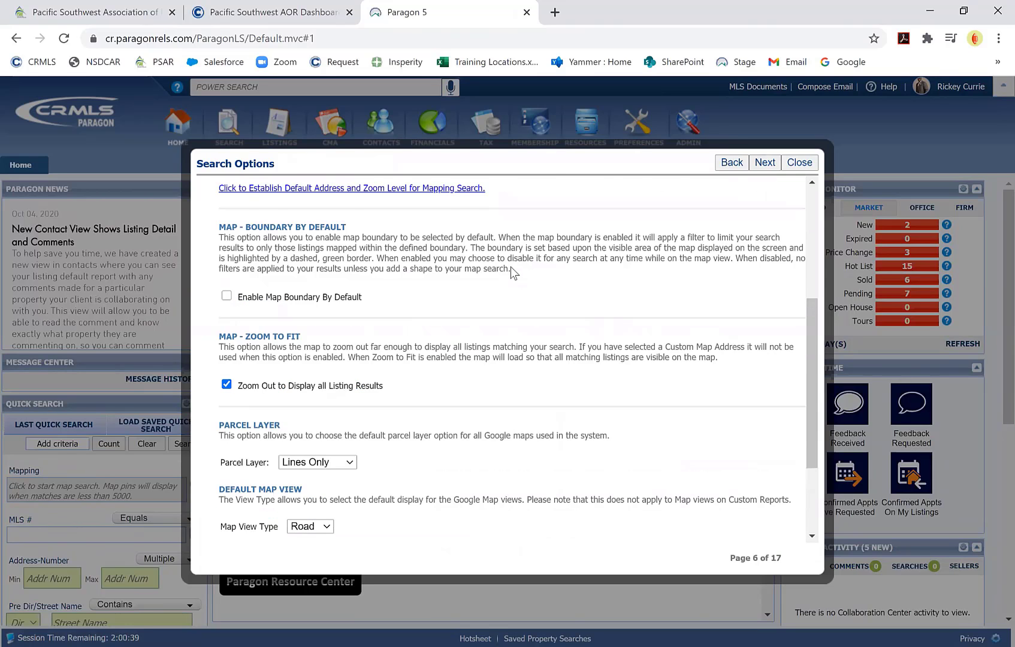
{"action": "scroll", "coordinate": [510, 267], "scroll_direction": "up", "scroll_amount": 2}
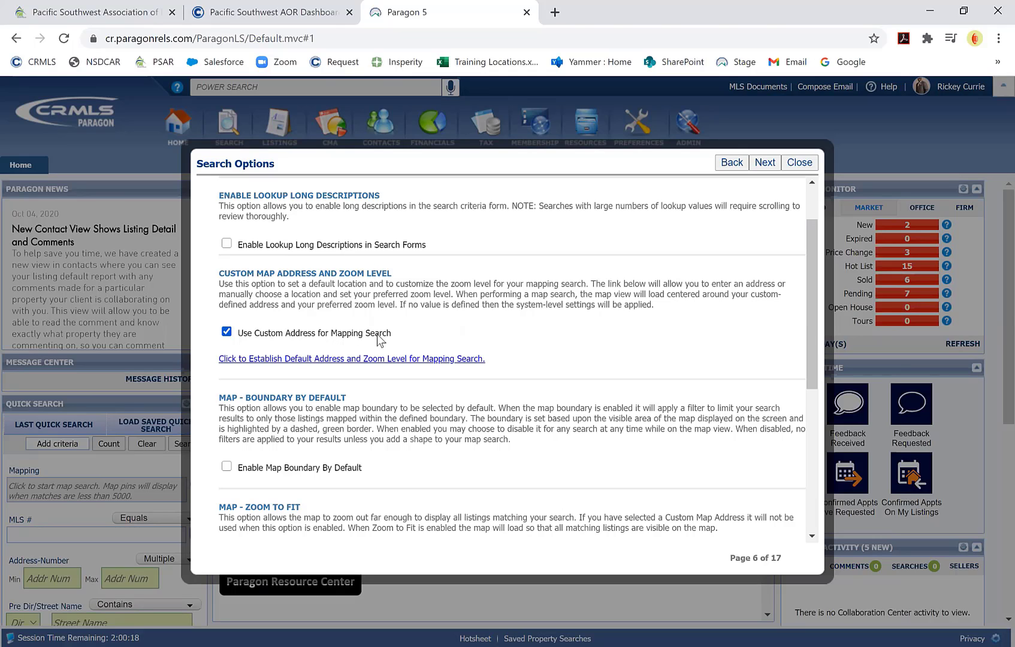
{"action": "left_click", "coordinate": [322, 367]}
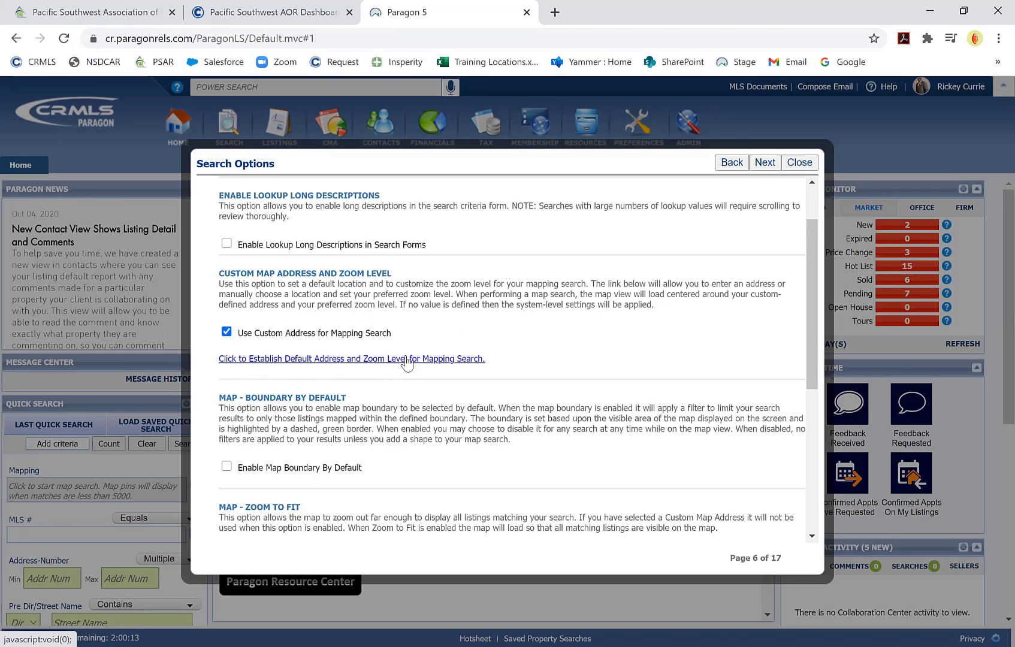
{"action": "left_click", "coordinate": [442, 359]}
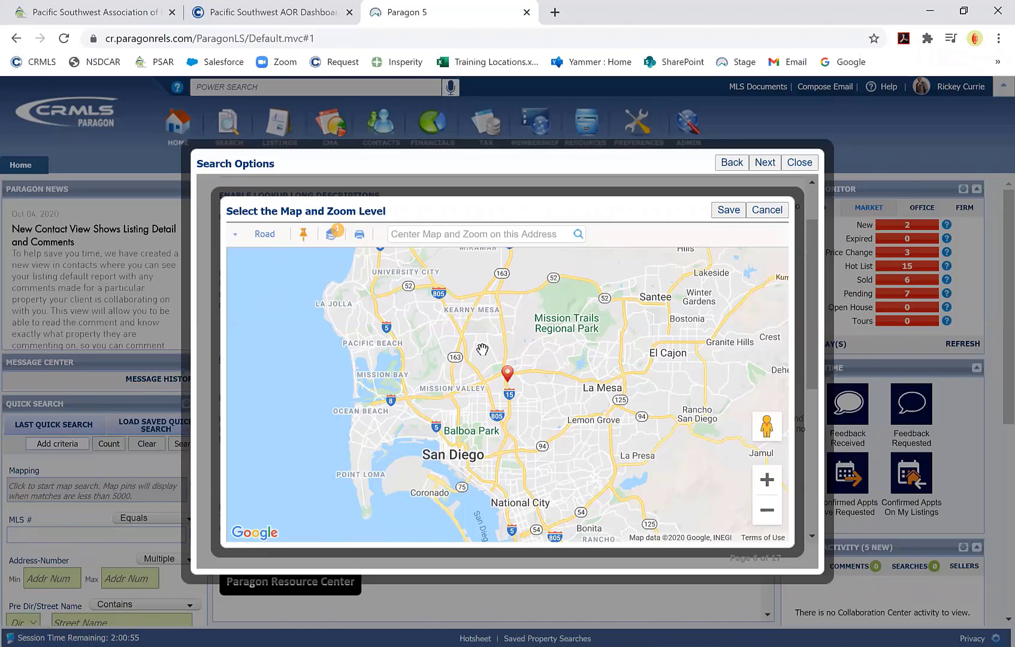
{"action": "left_click", "coordinate": [303, 237]}
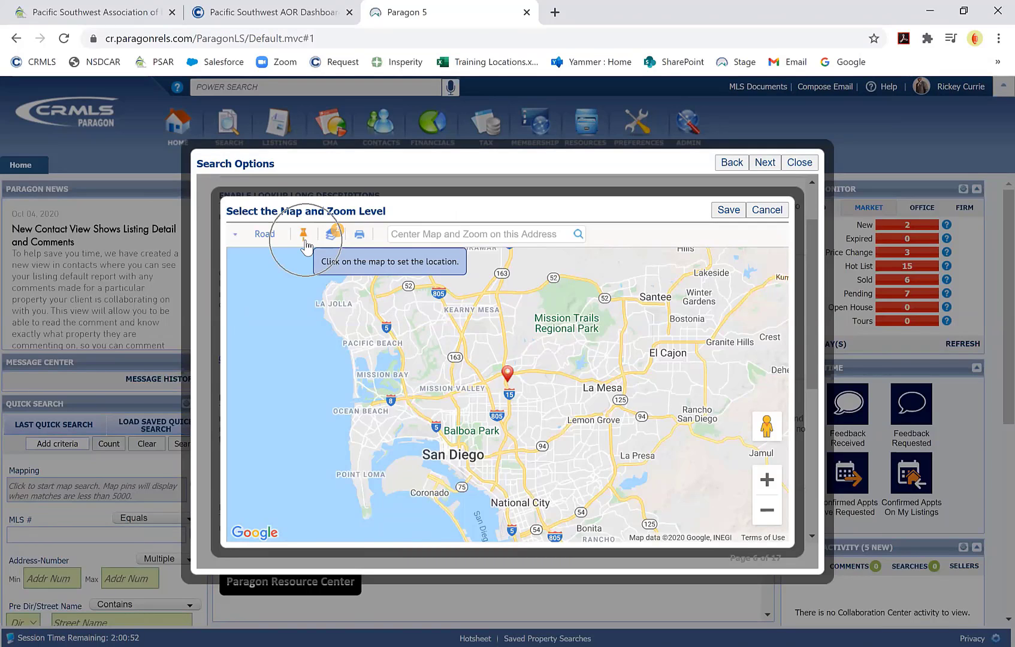
{"action": "left_click", "coordinate": [361, 301]}
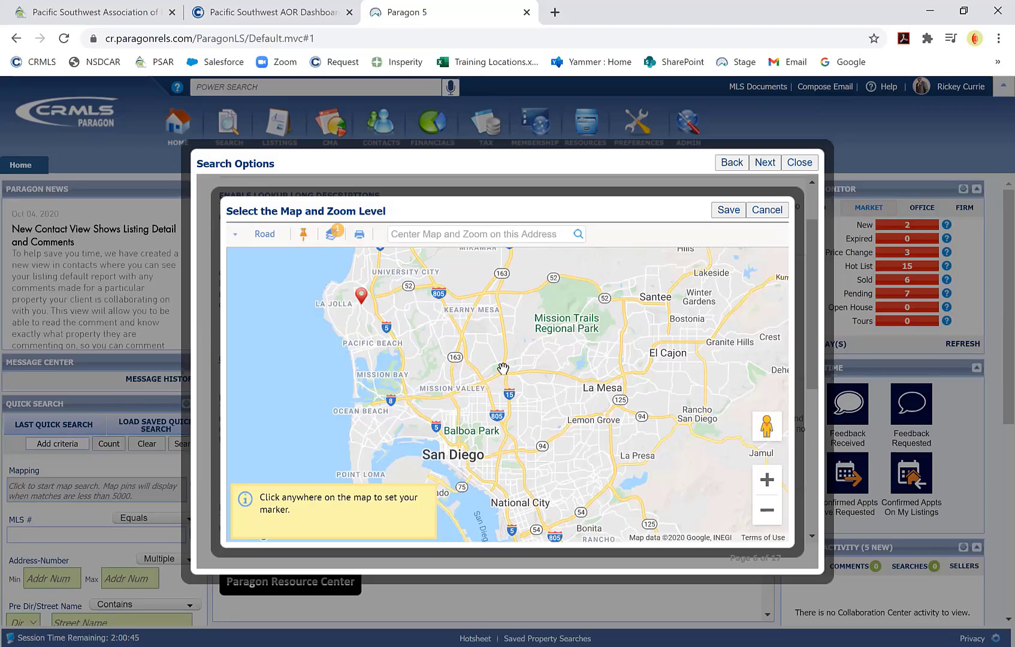
- Move the default map marker from La Jolla to the Interstate 15 area northeast of San Diego and save the location
{"action": "left_click", "coordinate": [455, 233]}
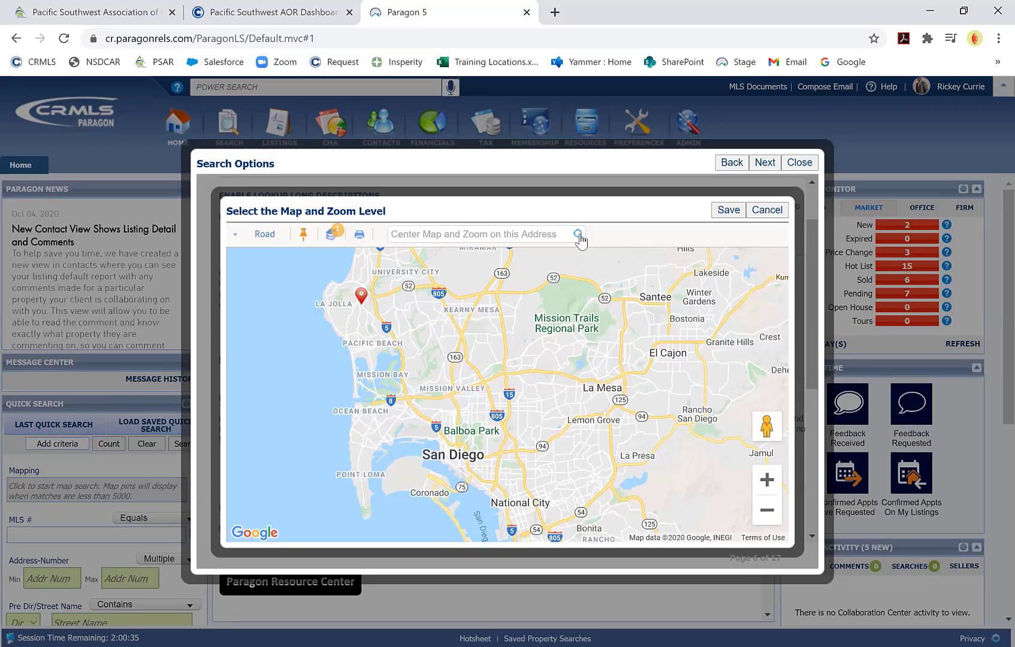
{"action": "left_click", "coordinate": [363, 299]}
{"action": "left_click_drag", "start_coordinate": [362, 299], "coordinate": [526, 372]}
{"action": "left_click", "coordinate": [730, 213]}
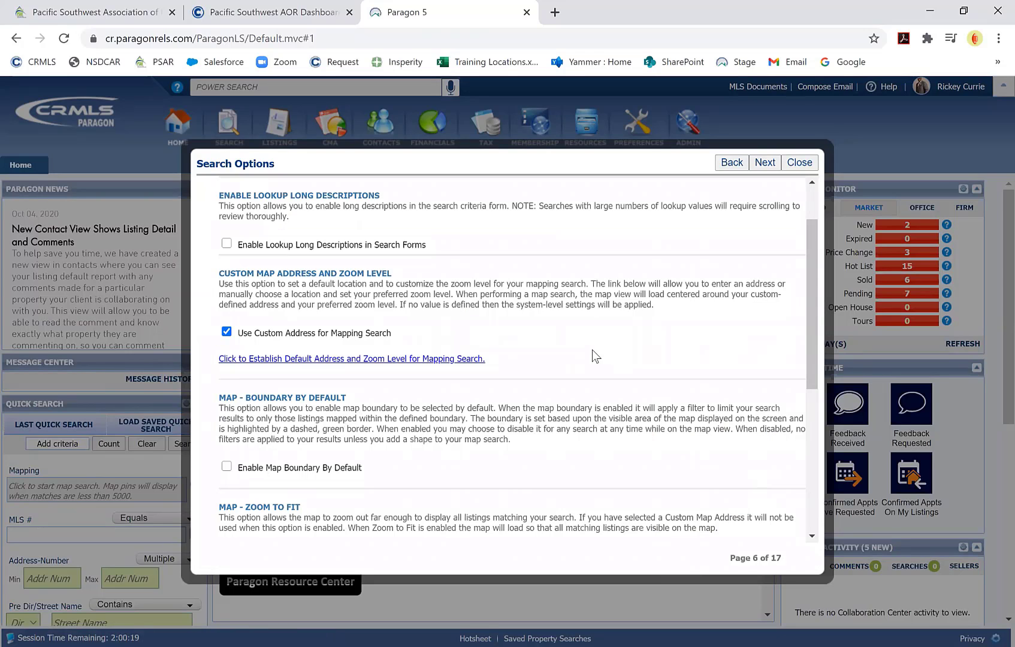
- Review the remaining Search Options, including map boundary, zoom to fit, parcel layer, map view, page size and tax database
{"action": "scroll", "coordinate": [596, 356], "scroll_direction": "down", "scroll_amount": 4}
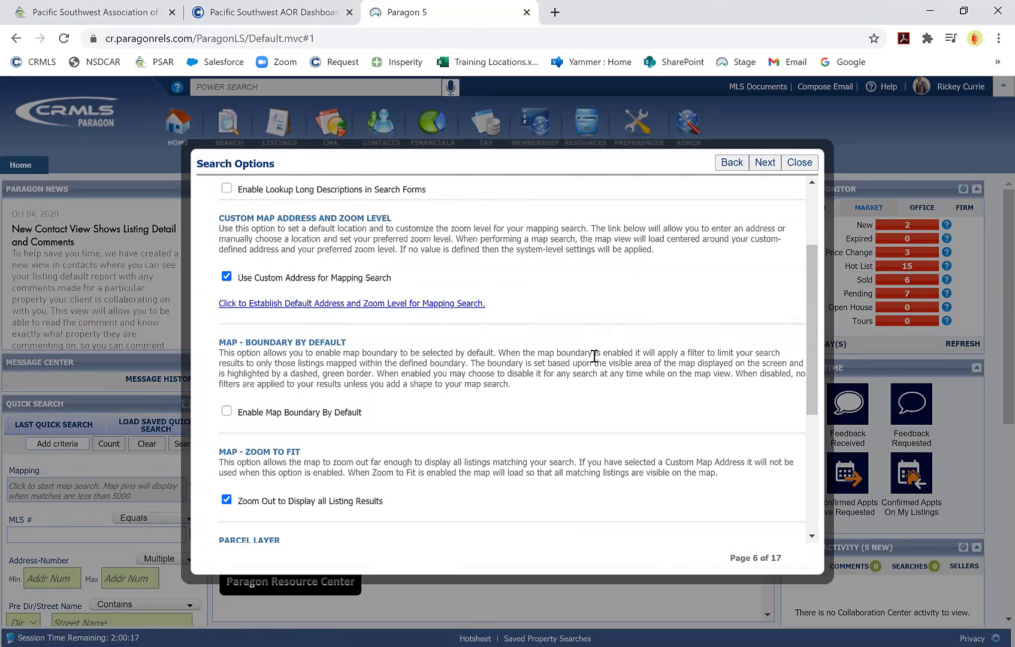
{"action": "scroll", "coordinate": [589, 362], "scroll_direction": "down", "scroll_amount": 1}
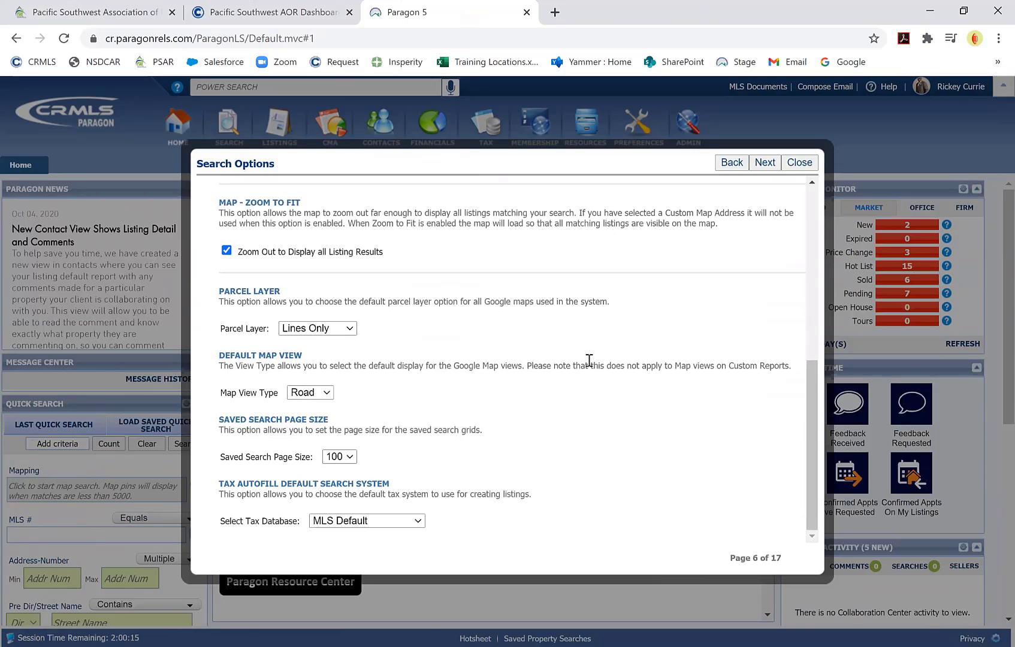
{"action": "scroll", "coordinate": [593, 356], "scroll_direction": "up", "scroll_amount": 5}
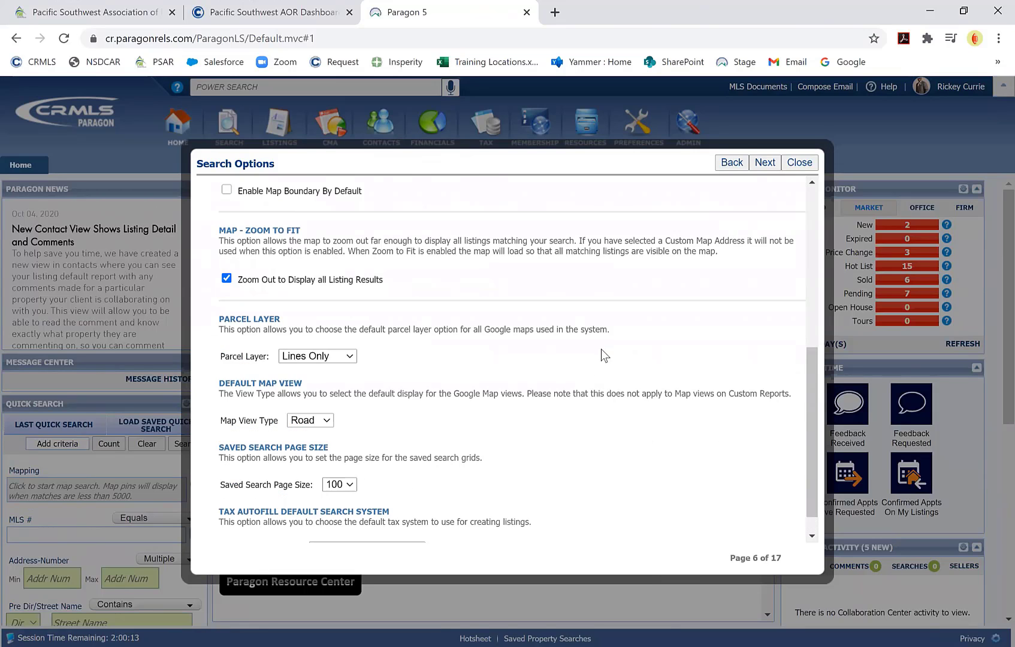
{"action": "scroll", "coordinate": [609, 349], "scroll_direction": "up", "scroll_amount": 1}
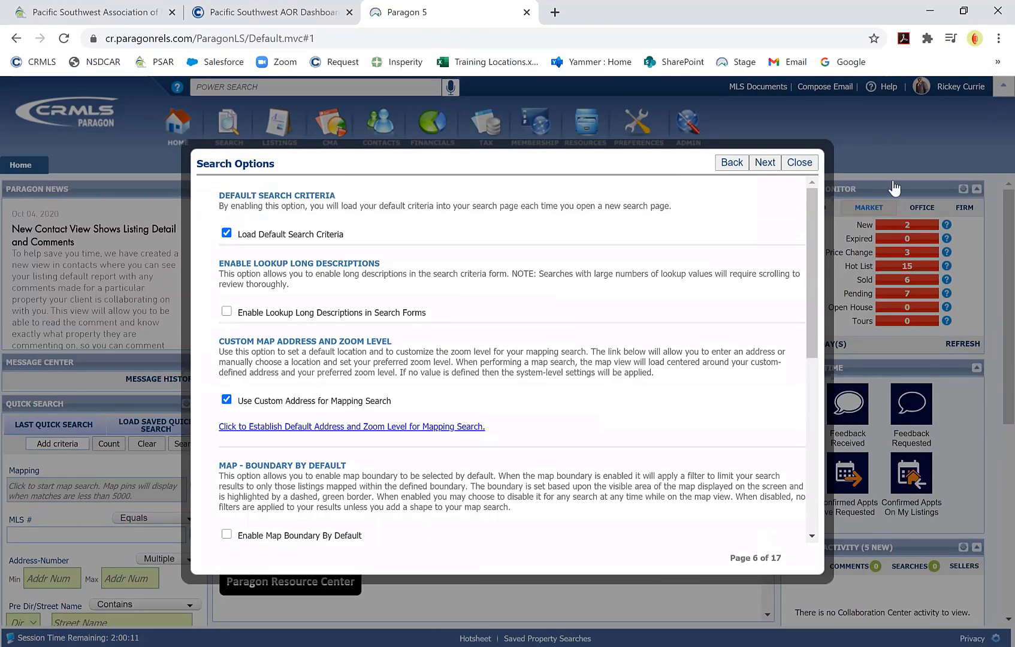
- Advance to the Result Options page and examine its default report, phone number, stats, spreadsheet and Google map settings
{"action": "left_click", "coordinate": [766, 163]}
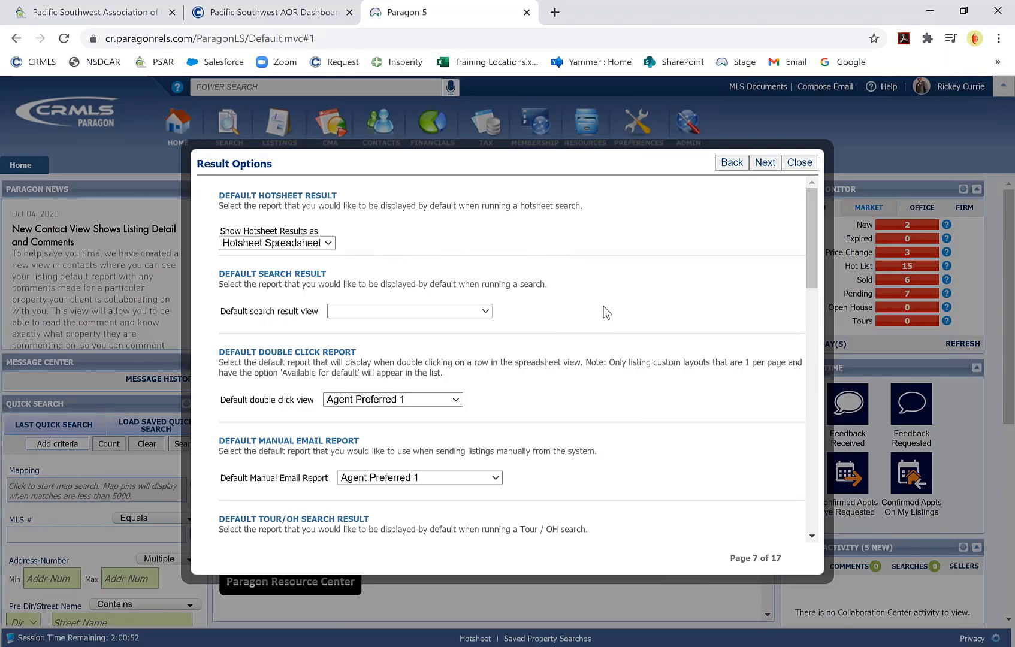
{"action": "scroll", "coordinate": [606, 312], "scroll_direction": "down", "scroll_amount": 5}
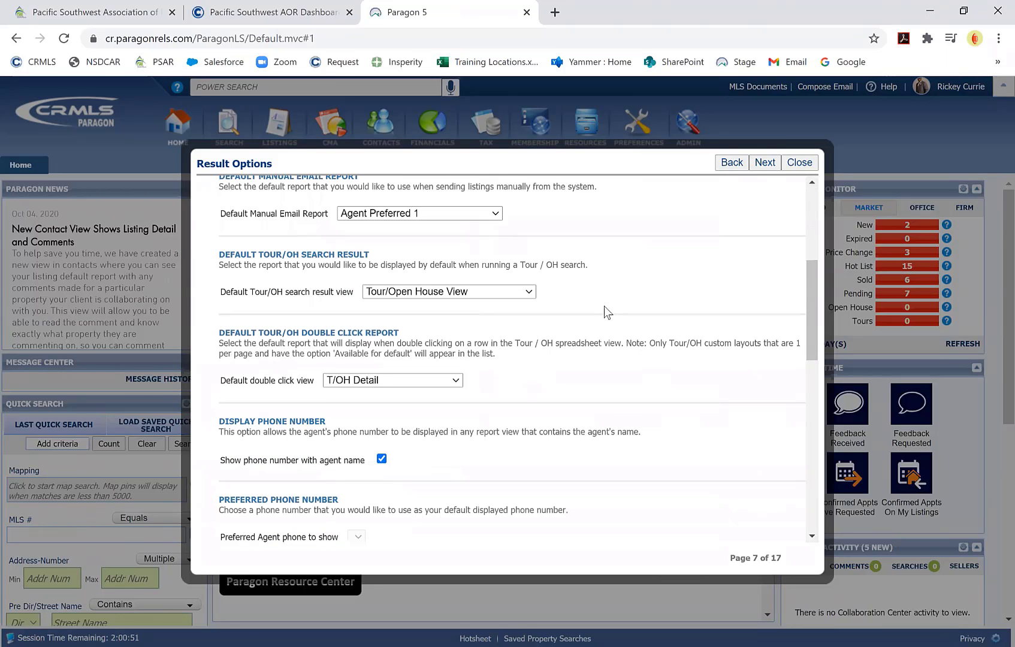
{"action": "scroll", "coordinate": [603, 305], "scroll_direction": "down", "scroll_amount": 5}
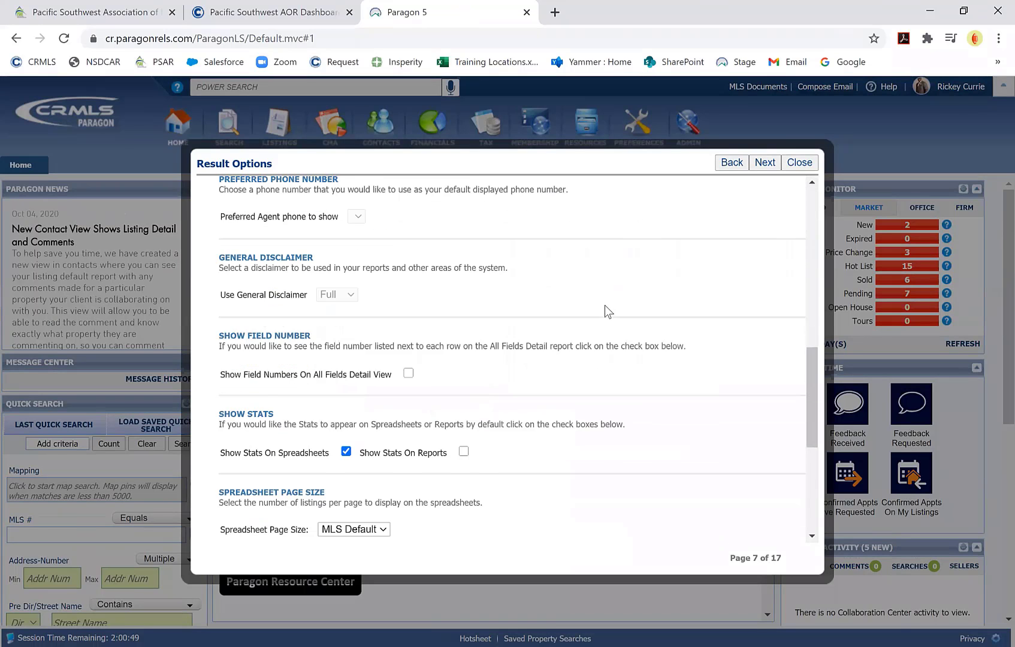
{"action": "scroll", "coordinate": [604, 305], "scroll_direction": "down", "scroll_amount": 1}
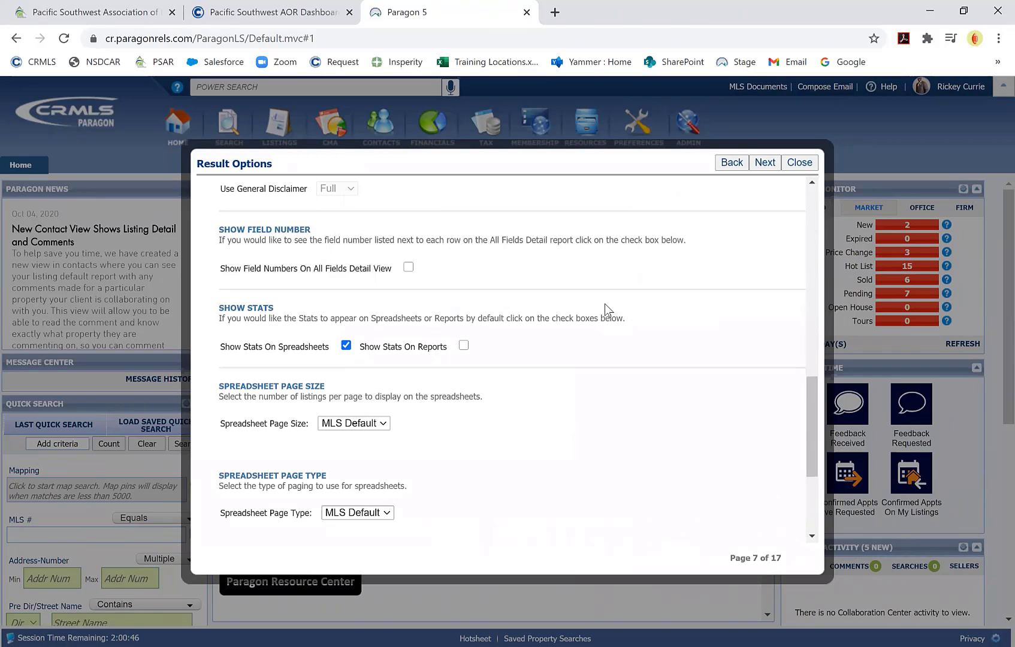
{"action": "scroll", "coordinate": [493, 276], "scroll_direction": "down", "scroll_amount": 2}
{"action": "scroll", "coordinate": [493, 284], "scroll_direction": "down", "scroll_amount": 5}
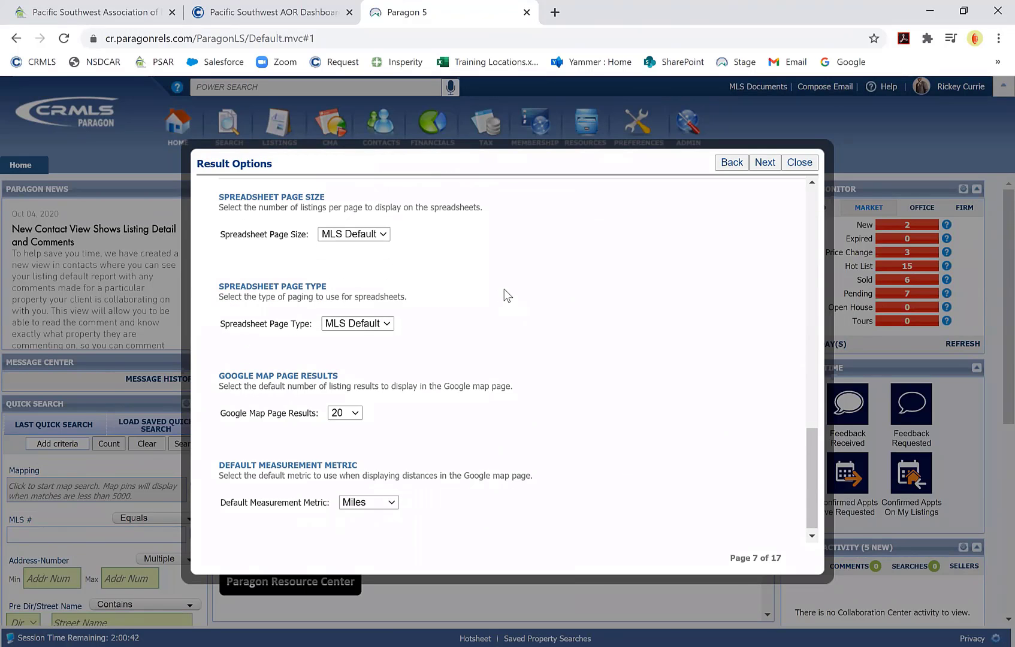
{"action": "scroll", "coordinate": [504, 288], "scroll_direction": "up", "scroll_amount": 12}
{"action": "scroll", "coordinate": [506, 282], "scroll_direction": "up", "scroll_amount": 4}
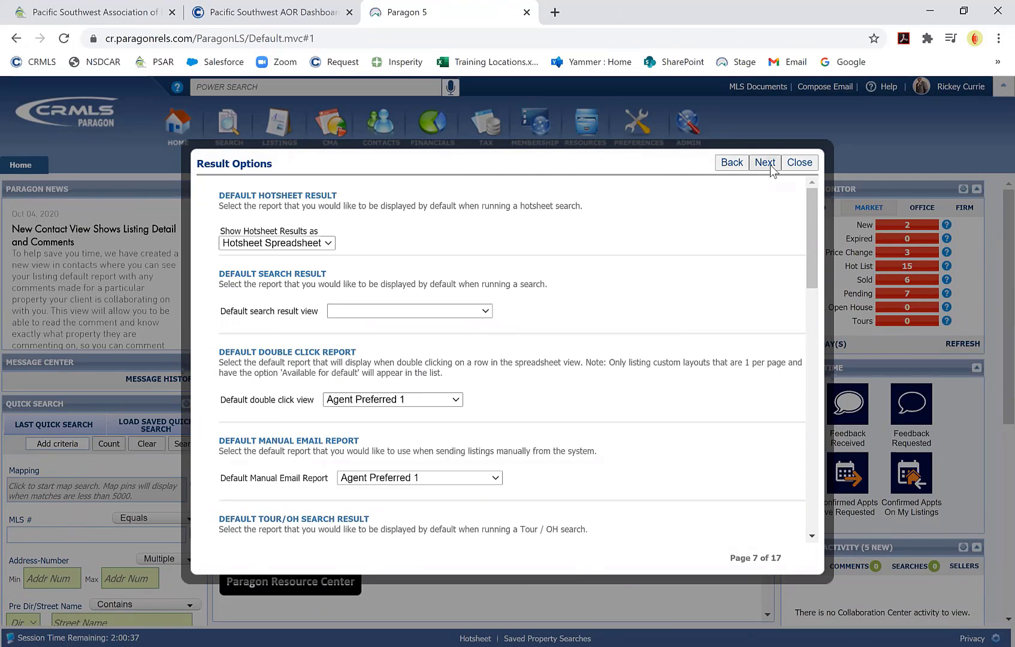
- Advance to the User Interface page and try the Green and Beach themes before restoring the Blue theme
{"action": "left_click", "coordinate": [763, 162]}
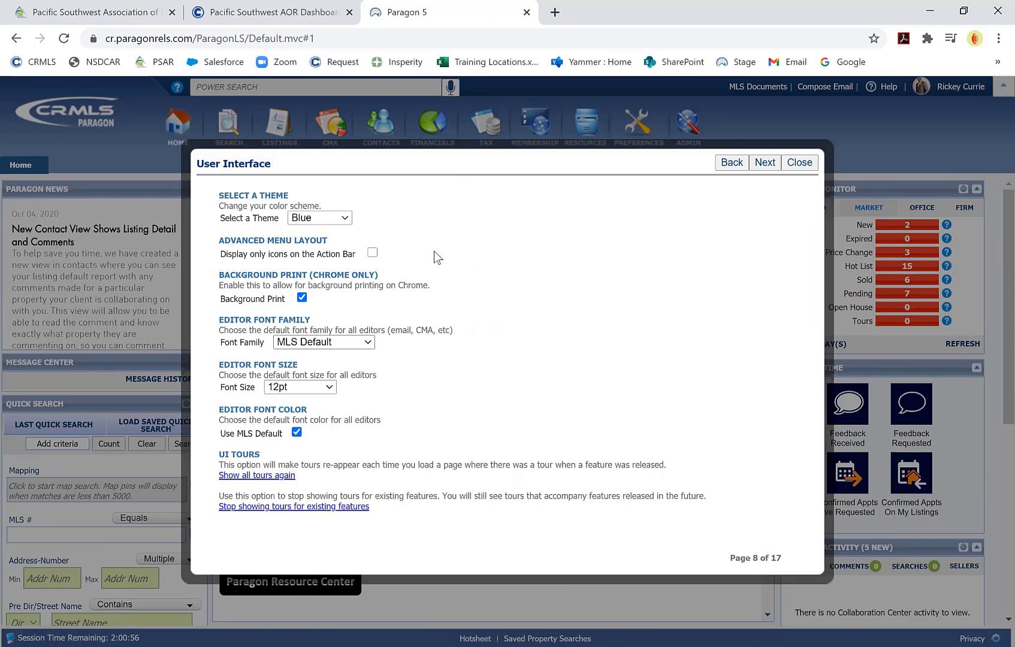
{"action": "left_click", "coordinate": [348, 218]}
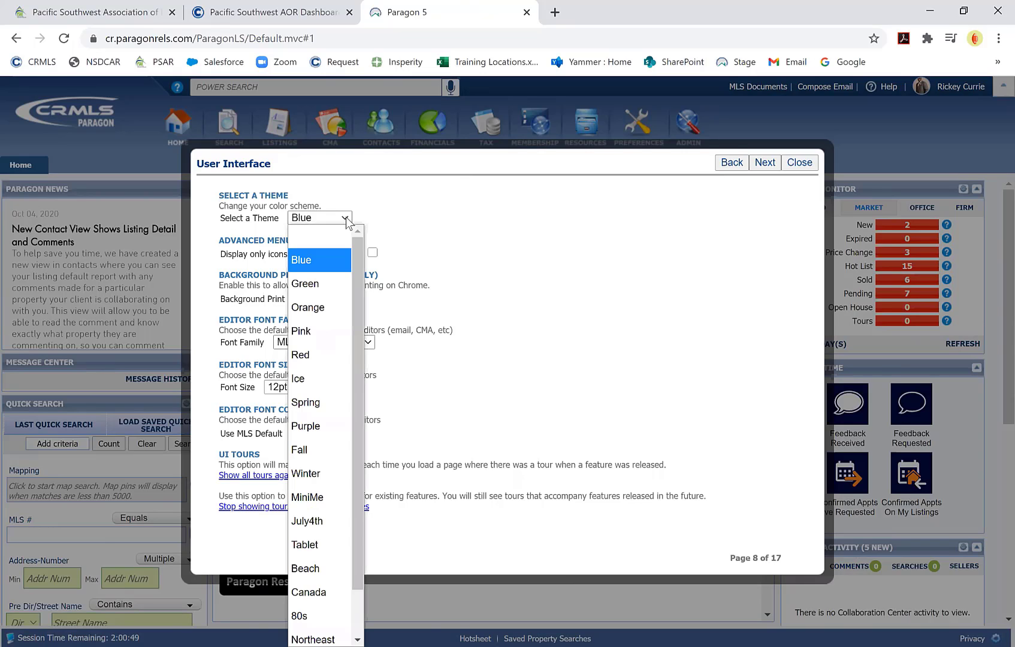
{"action": "left_click", "coordinate": [319, 284]}
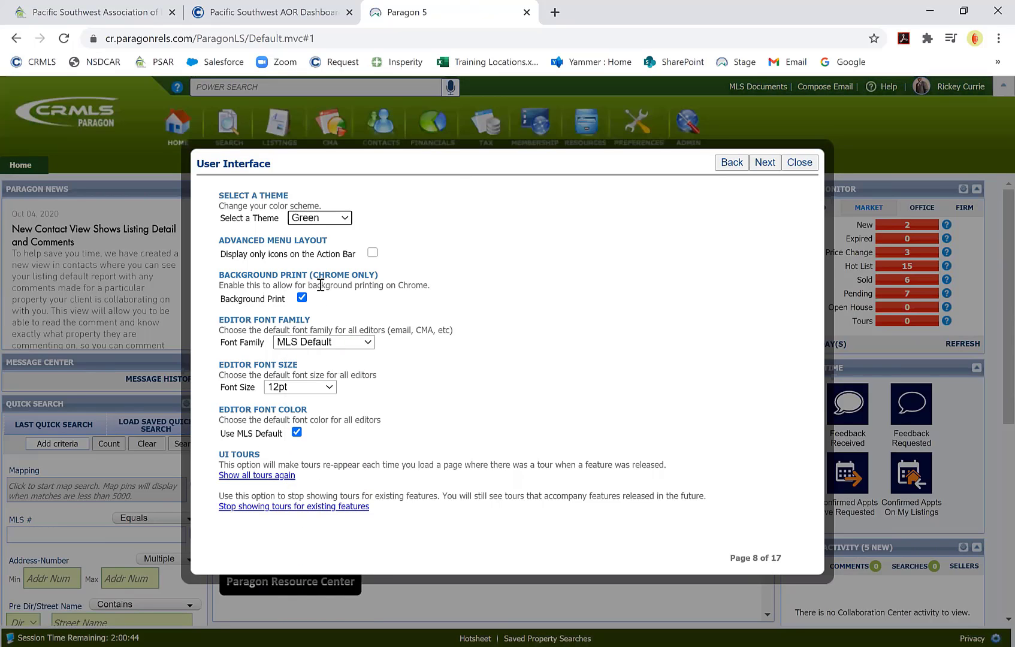
{"action": "left_click", "coordinate": [340, 217]}
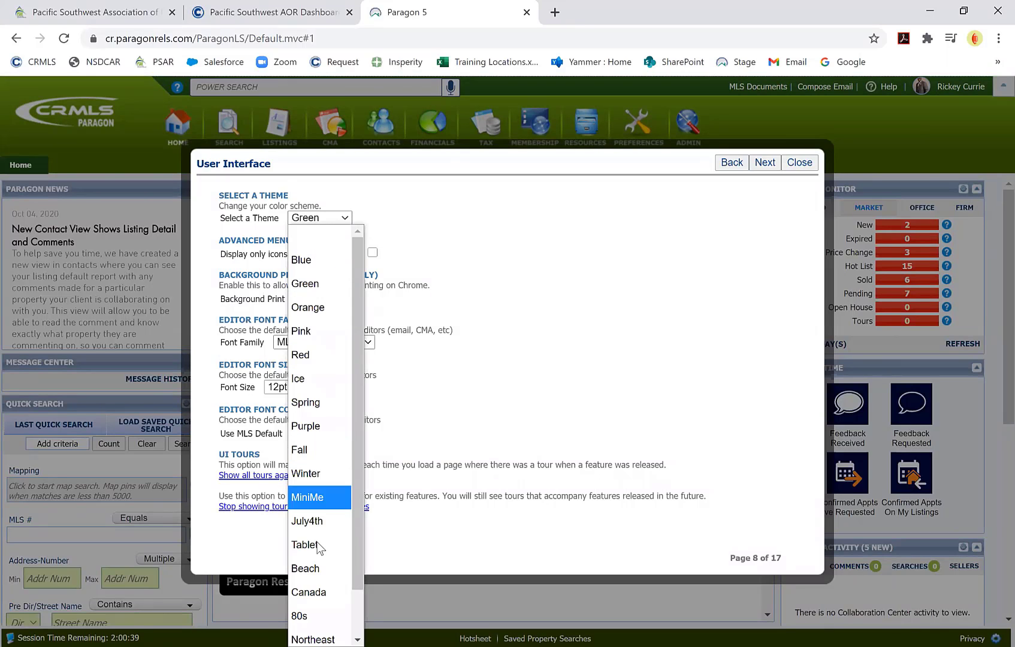
{"action": "left_click", "coordinate": [316, 567]}
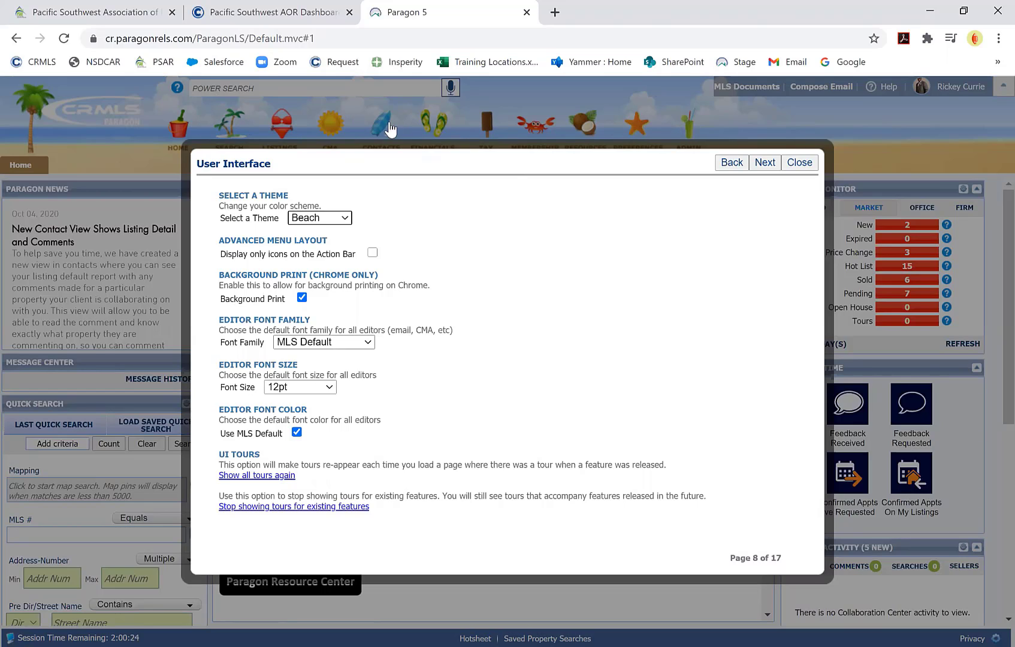
{"action": "left_click", "coordinate": [339, 220]}
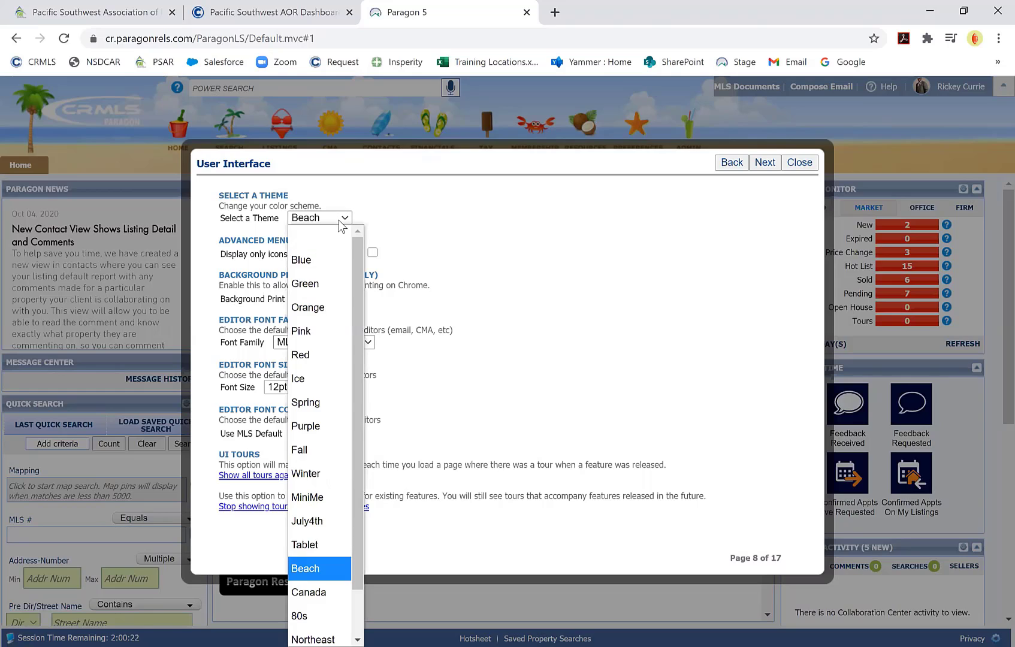
{"action": "left_click", "coordinate": [318, 259]}
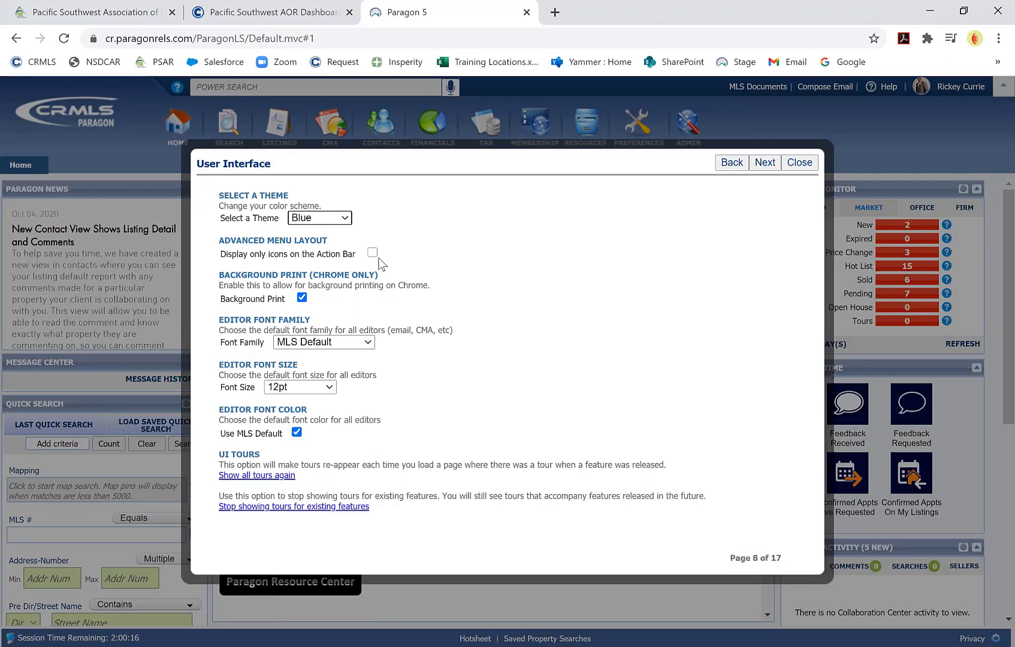
- Review the User Interface layout, printing and editor font settings, viewing the font size choices without changing the selection
{"action": "key", "text": "ctrl"}
{"action": "key", "text": "ctrl"}
{"action": "left_click", "coordinate": [330, 386]}
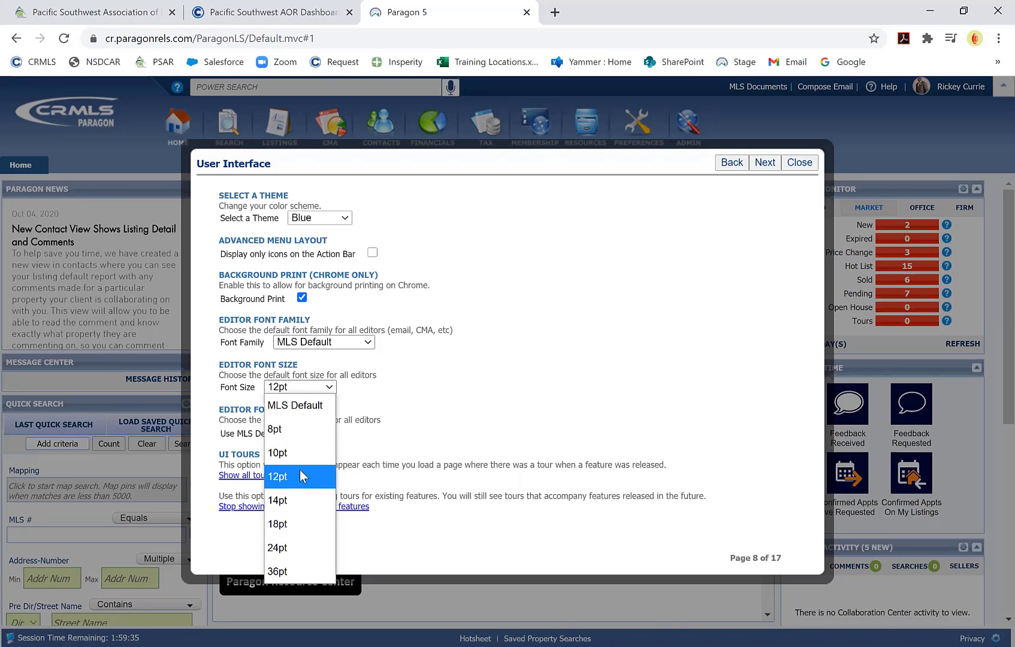
{"action": "left_click", "coordinate": [518, 396]}
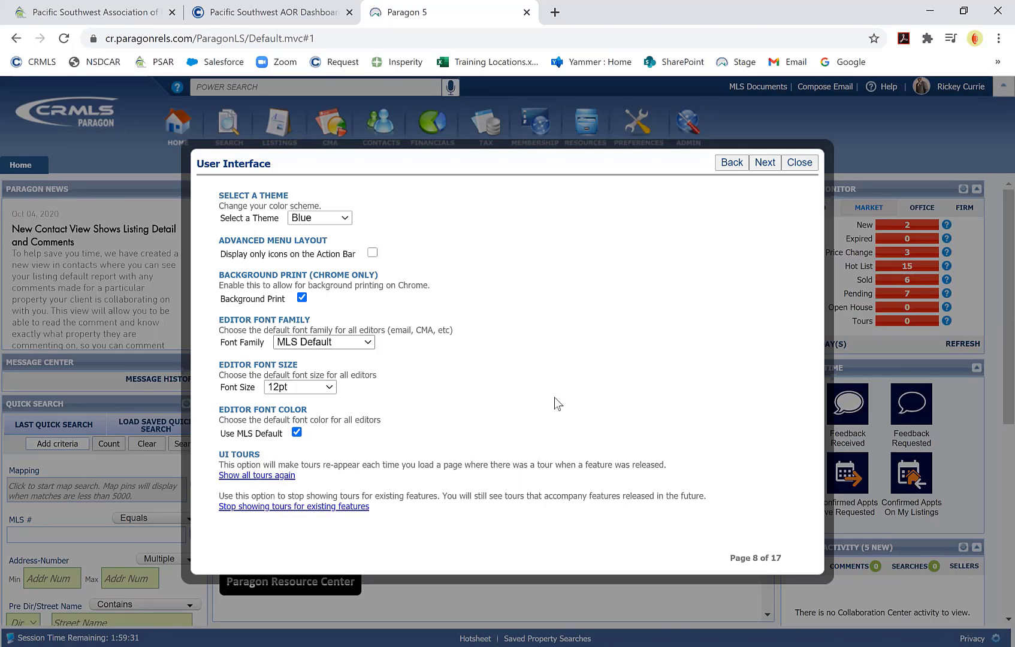
{"action": "key", "text": "ctrl"}
- Advance to the Contact Manager page, view the contacts-to-display choices, and choose 7 as the default days back
{"action": "left_click", "coordinate": [765, 163]}
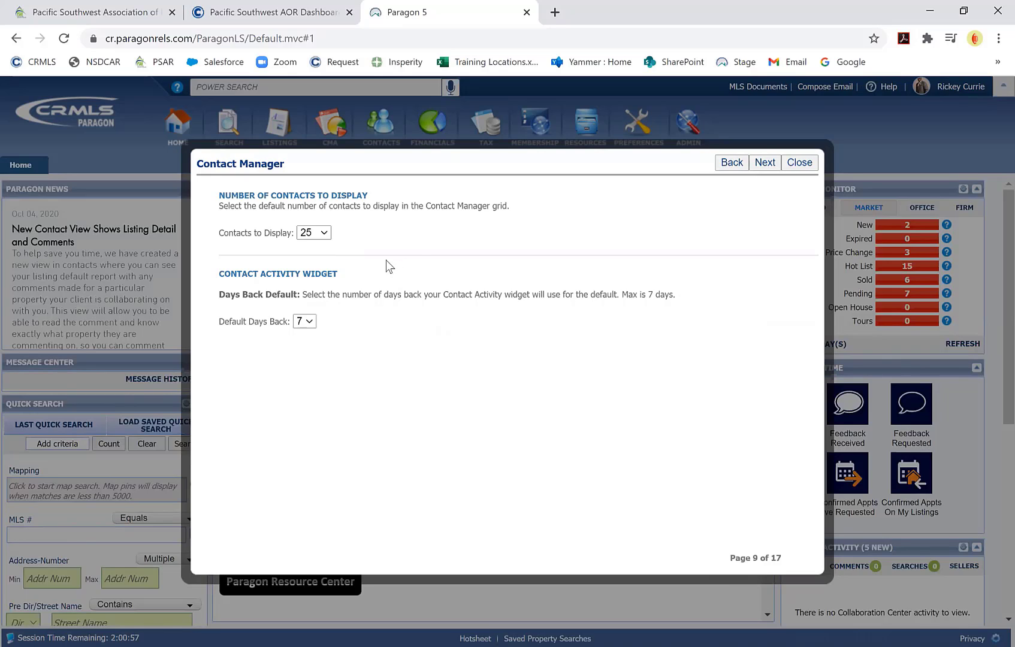
{"action": "left_click", "coordinate": [324, 233]}
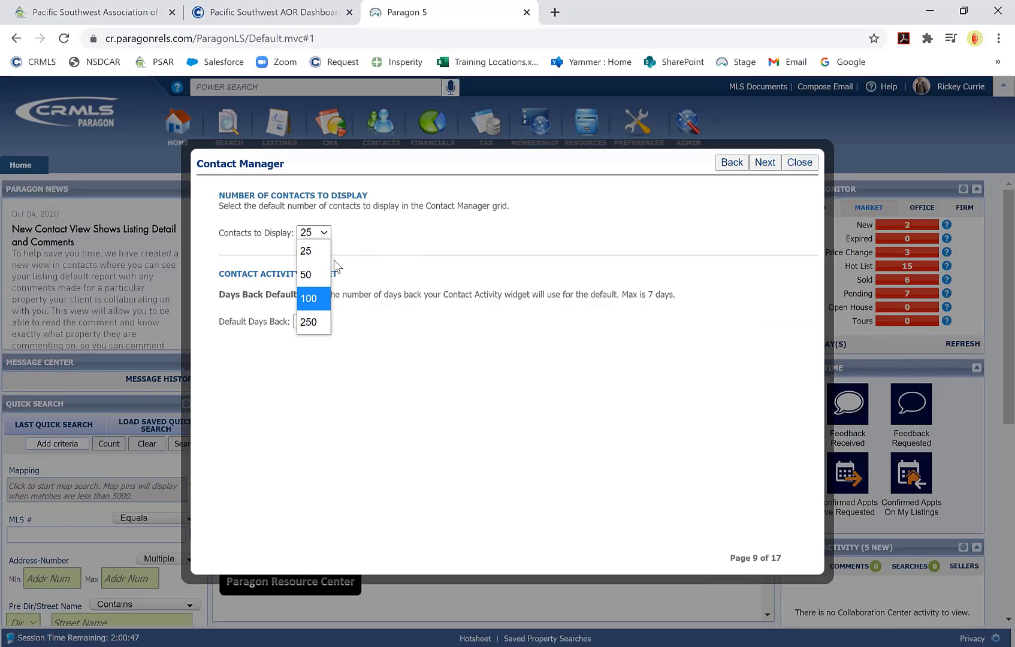
{"action": "left_click", "coordinate": [368, 228]}
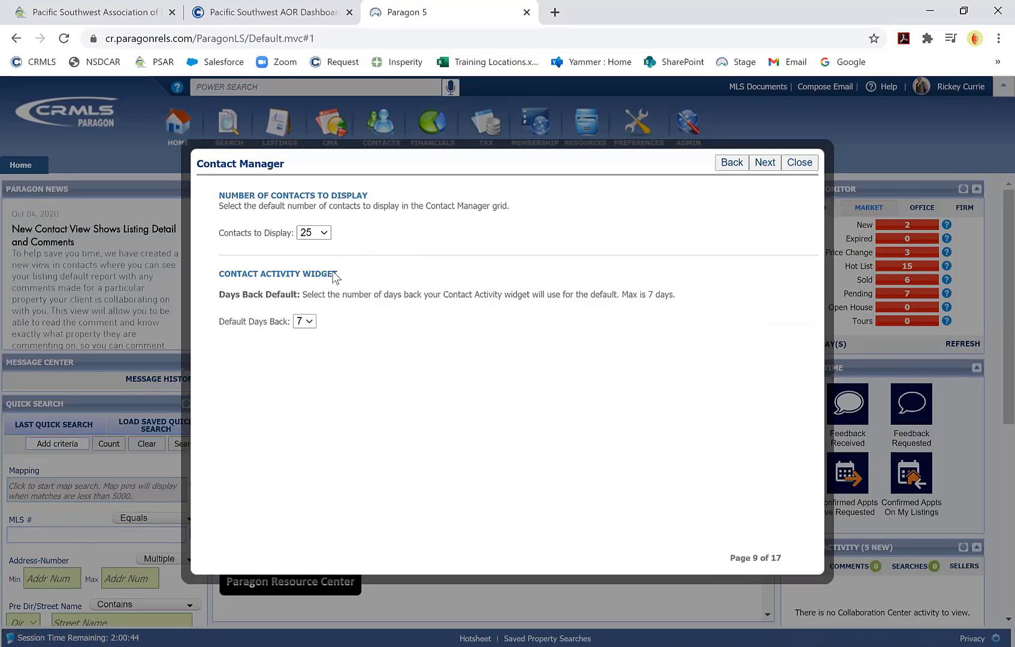
{"action": "left_click", "coordinate": [311, 322]}
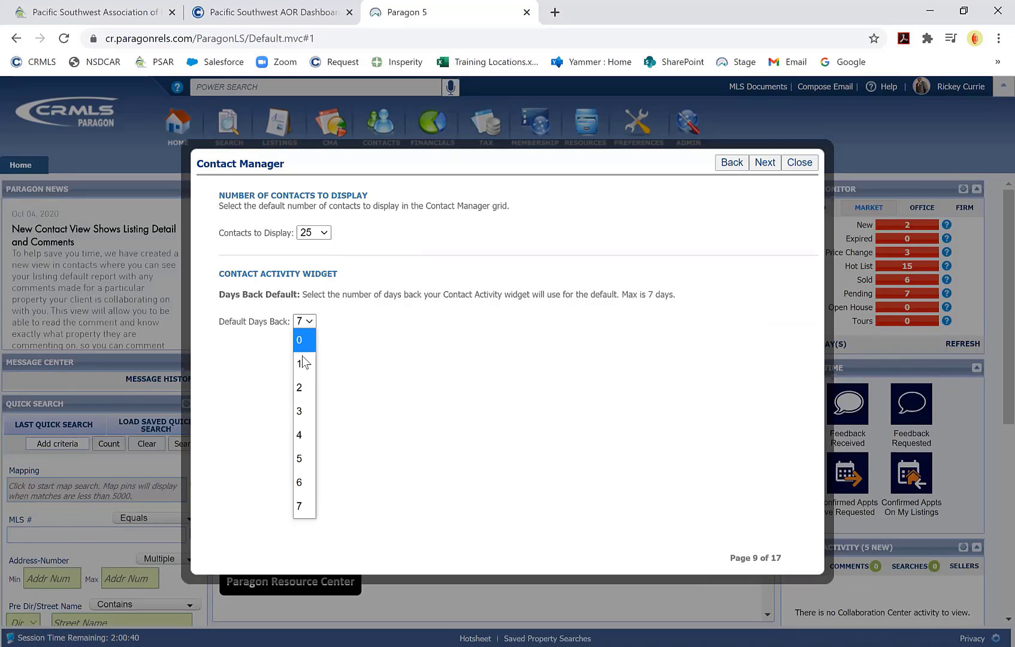
{"action": "left_click", "coordinate": [301, 505]}
- Advance to the Time Zone page, view the available zones without changing the selection, and continue to Mobile Account Settings
{"action": "left_click", "coordinate": [766, 166]}
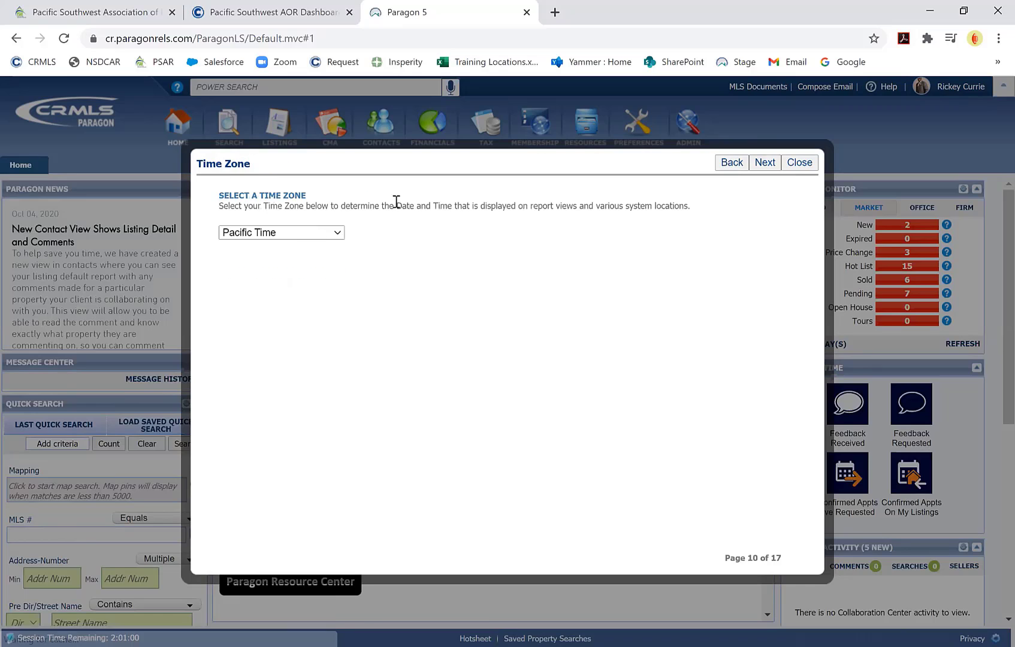
{"action": "left_click", "coordinate": [337, 234]}
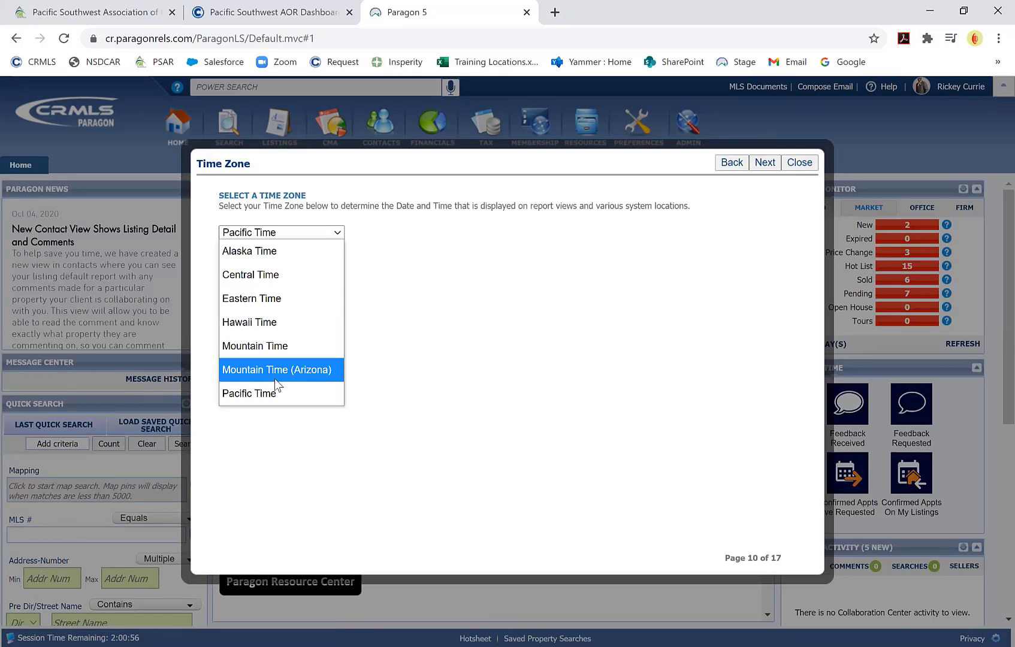
{"action": "left_click", "coordinate": [446, 381]}
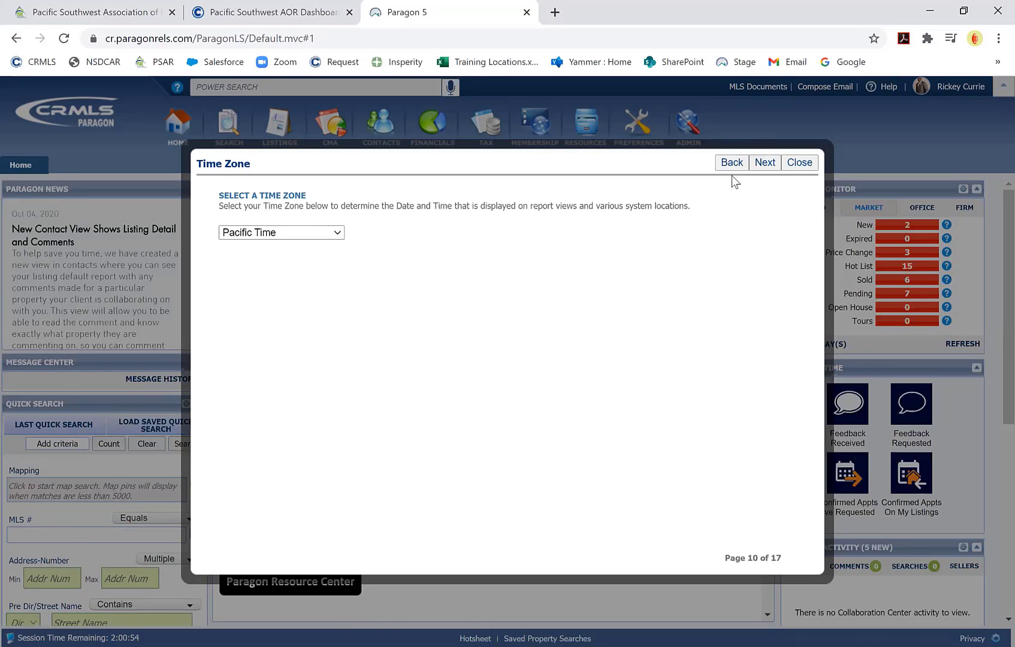
{"action": "left_click", "coordinate": [763, 164]}
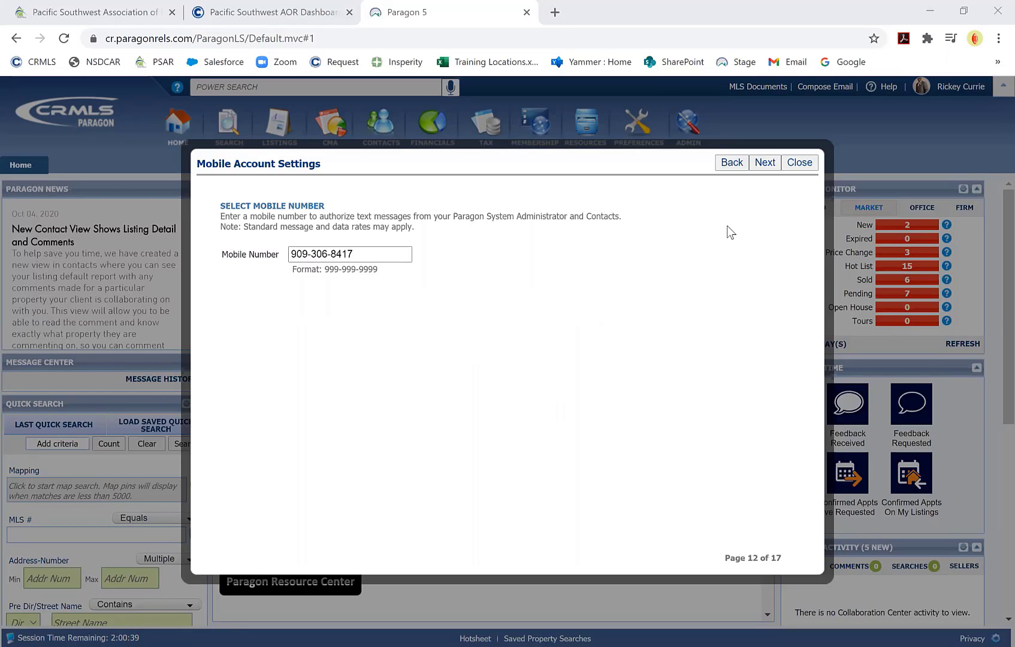
- Advance to the Email Options page and review the listed e-mail address and its verification status
{"action": "left_click", "coordinate": [764, 162]}
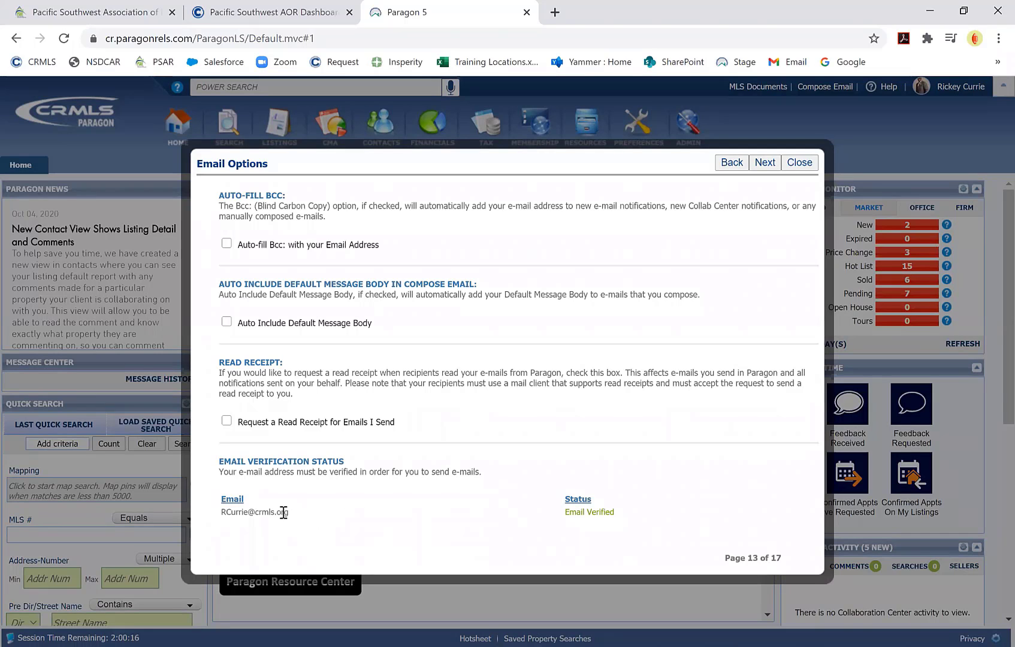
{"action": "left_click_drag", "start_coordinate": [289, 512], "coordinate": [220, 513]}
{"action": "left_click", "coordinate": [466, 523]}
{"action": "left_click", "coordinate": [589, 515]}
{"action": "key", "text": "ctrl"}
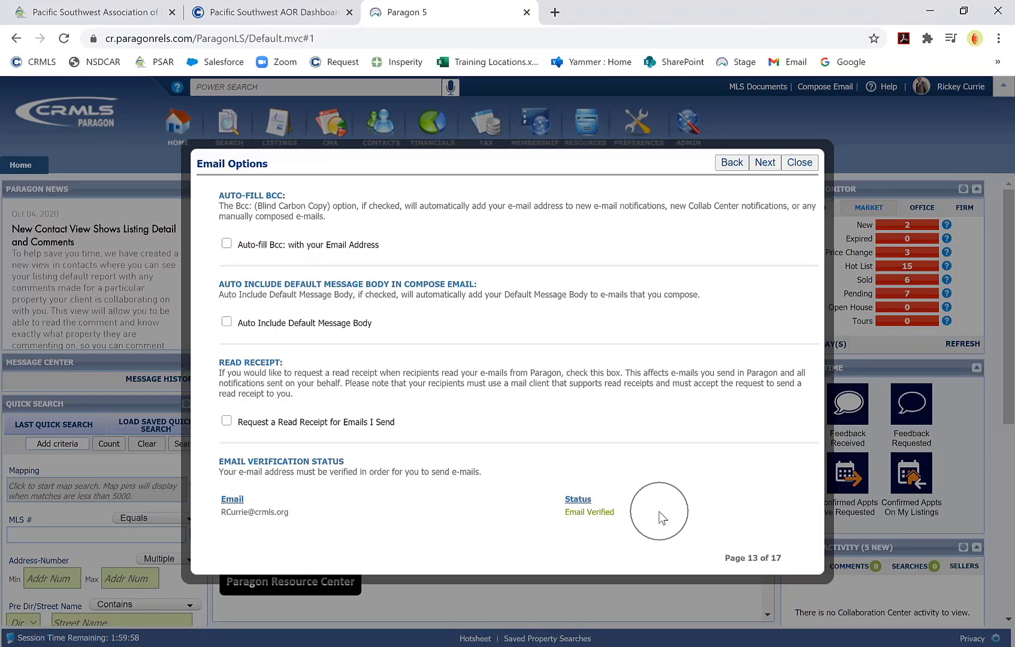
{"action": "key", "text": "ctrl"}
{"action": "left_click_drag", "start_coordinate": [624, 512], "coordinate": [564, 513]}
{"action": "left_click", "coordinate": [508, 519]}
- Advance to the Display Property Address page, toggle showing the address with the MLS # for emailed listings, and continue to Default Notification Recurrence
{"action": "left_click", "coordinate": [771, 164]}
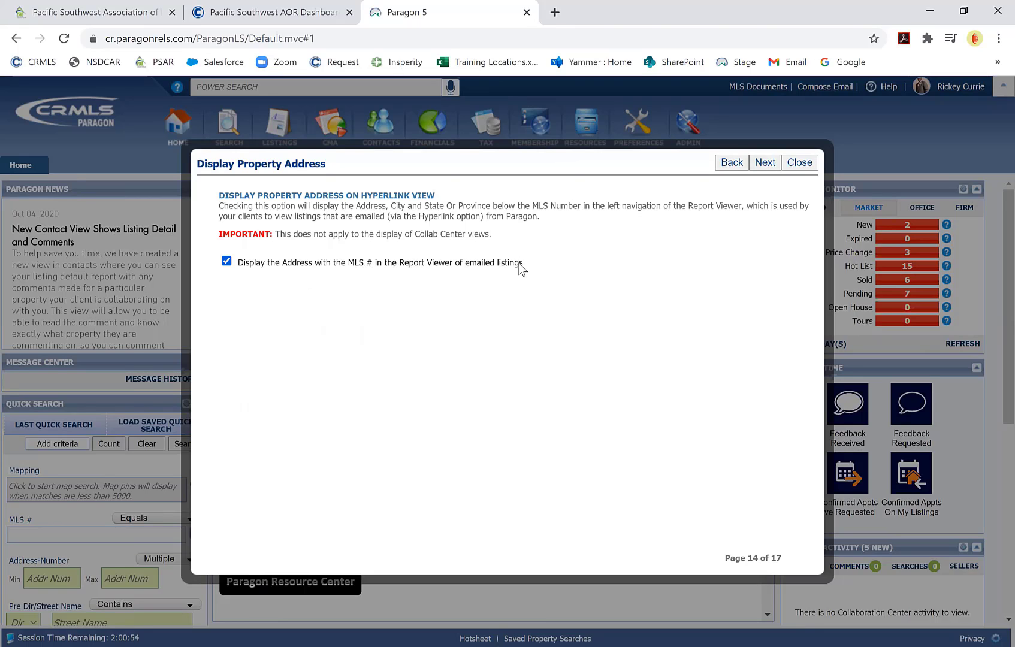
{"action": "left_click", "coordinate": [228, 263]}
{"action": "left_click", "coordinate": [762, 164]}
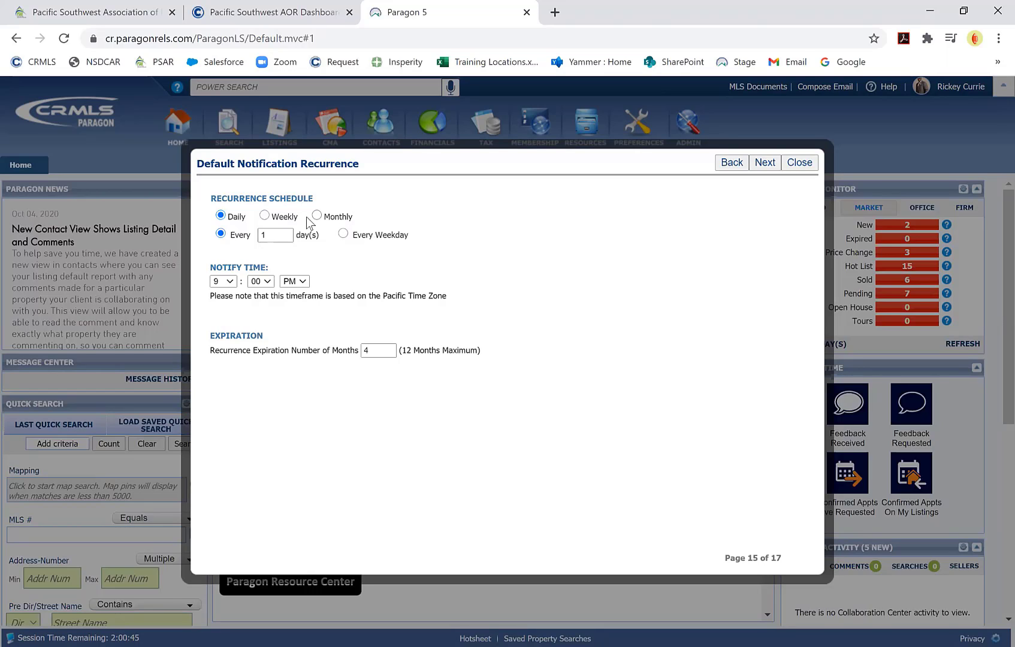
- Review the daily interval of the default notification recurrence without changing it, and continue to the Message Body page
{"action": "left_click", "coordinate": [276, 238]}
{"action": "key", "text": "ctrl"}
{"action": "left_click", "coordinate": [765, 163]}
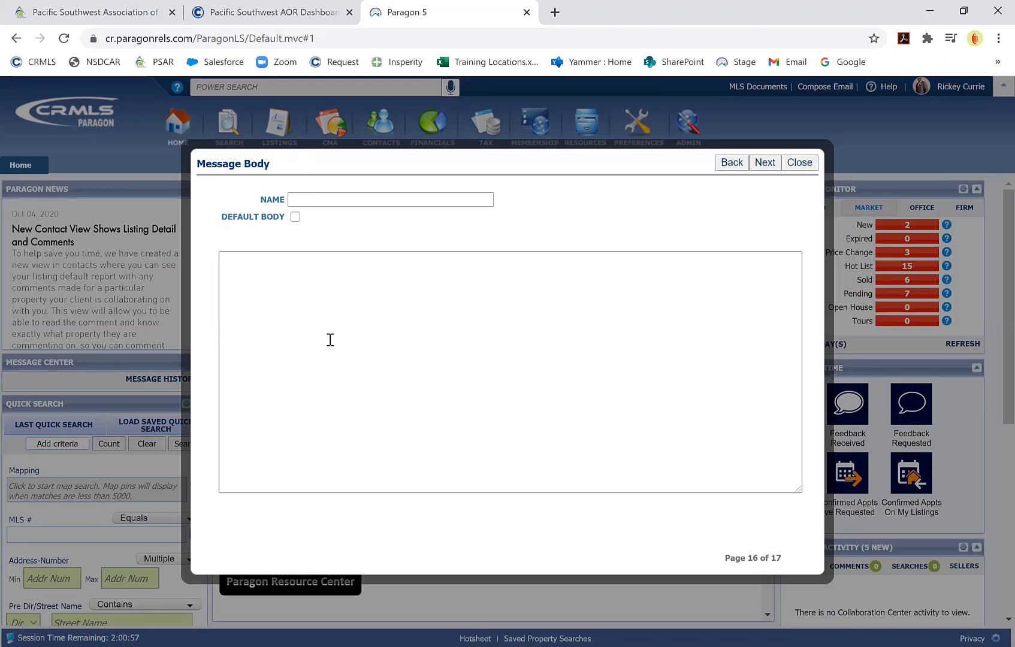
- Review the name and text fields for a message body, leave them empty, and continue to the Email Signature page
{"action": "left_click", "coordinate": [348, 200]}
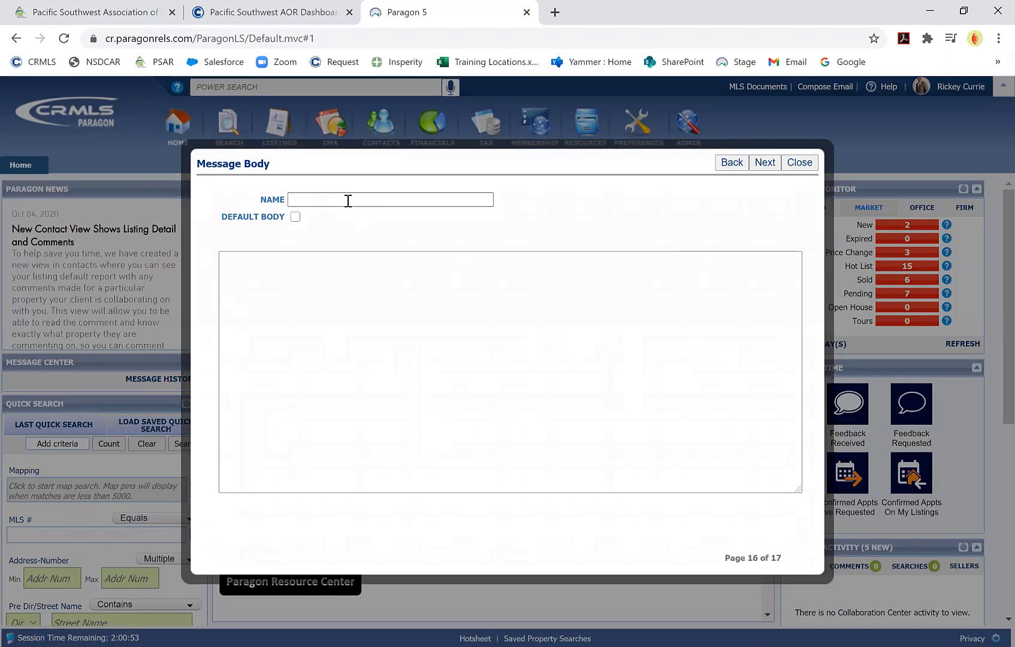
{"action": "left_click", "coordinate": [347, 200]}
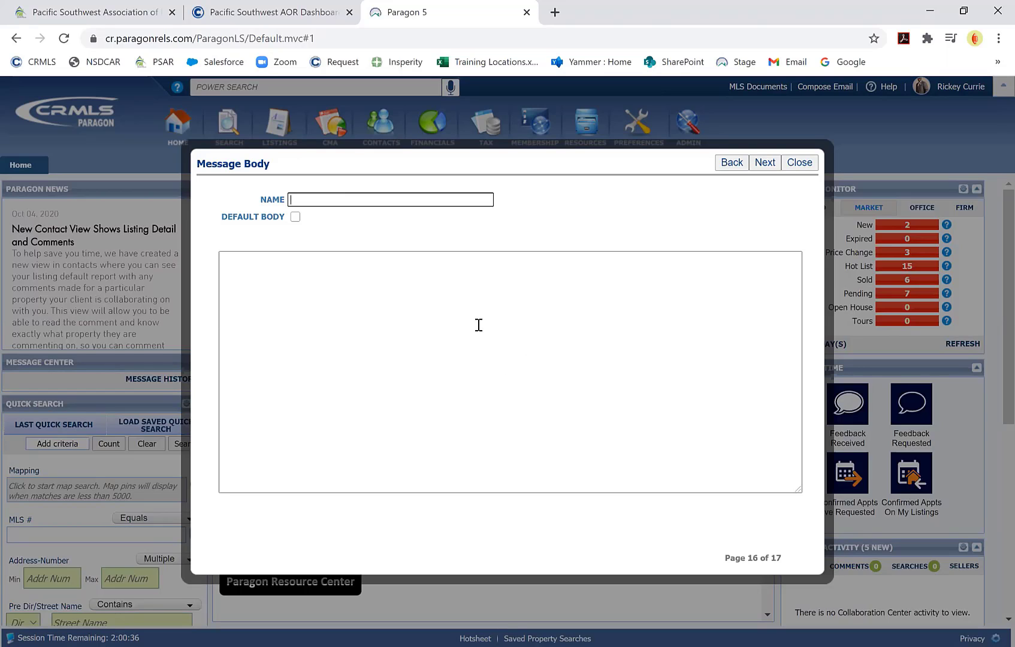
{"action": "left_click", "coordinate": [352, 201]}
{"action": "left_click", "coordinate": [458, 490]}
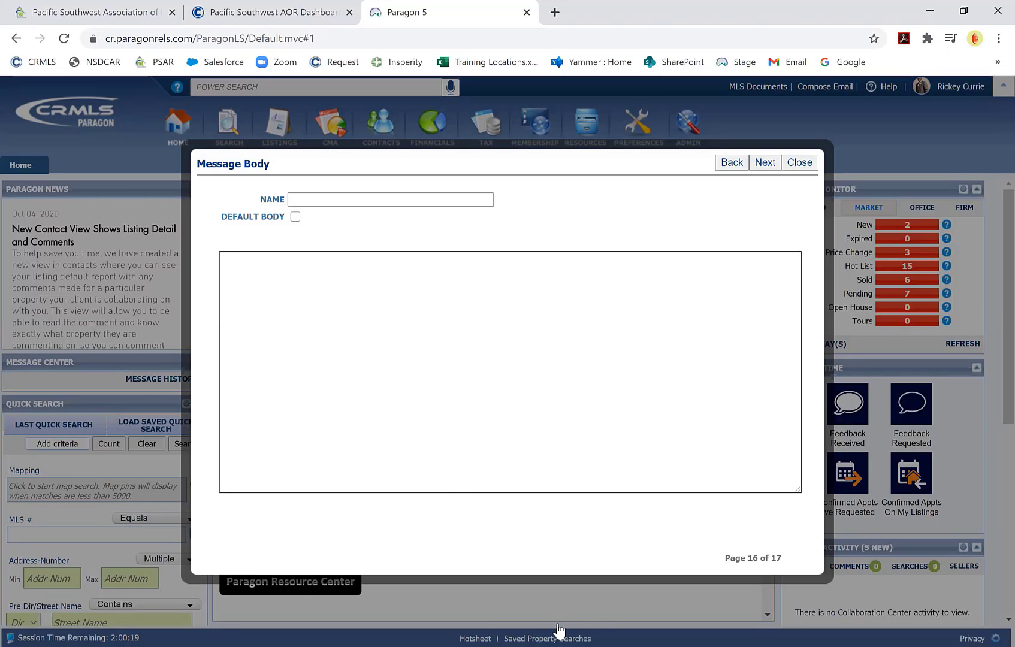
{"action": "left_click", "coordinate": [765, 165]}
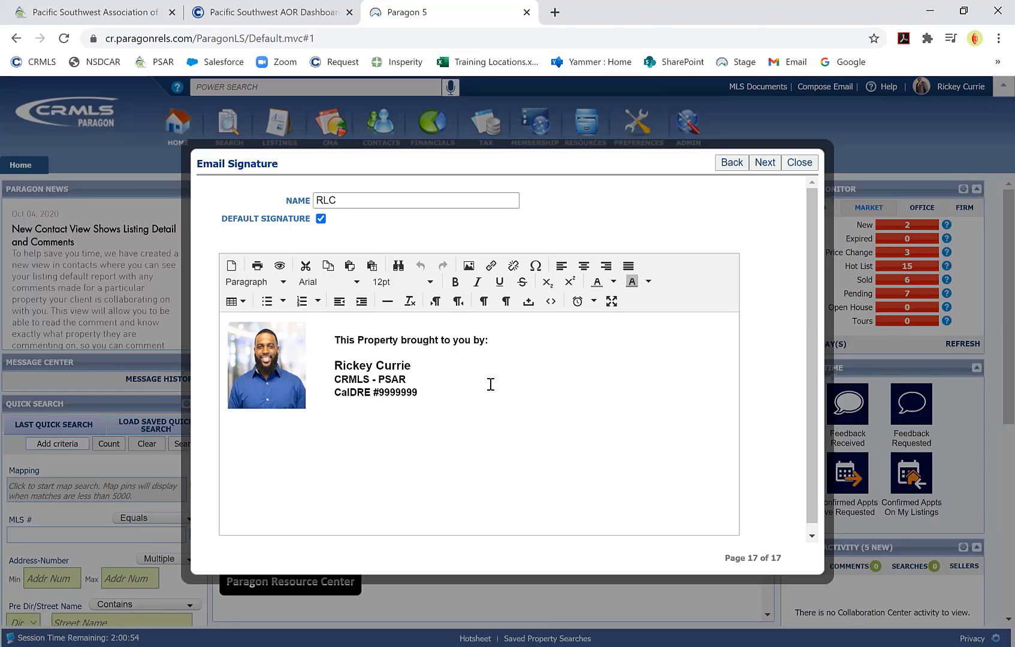
- Replace the photo in the RLC e-mail signature with Agent.jpg from My Images, keeping its 105 x 117 dimensions
{"action": "left_click", "coordinate": [365, 204]}
{"action": "left_click", "coordinate": [276, 370]}
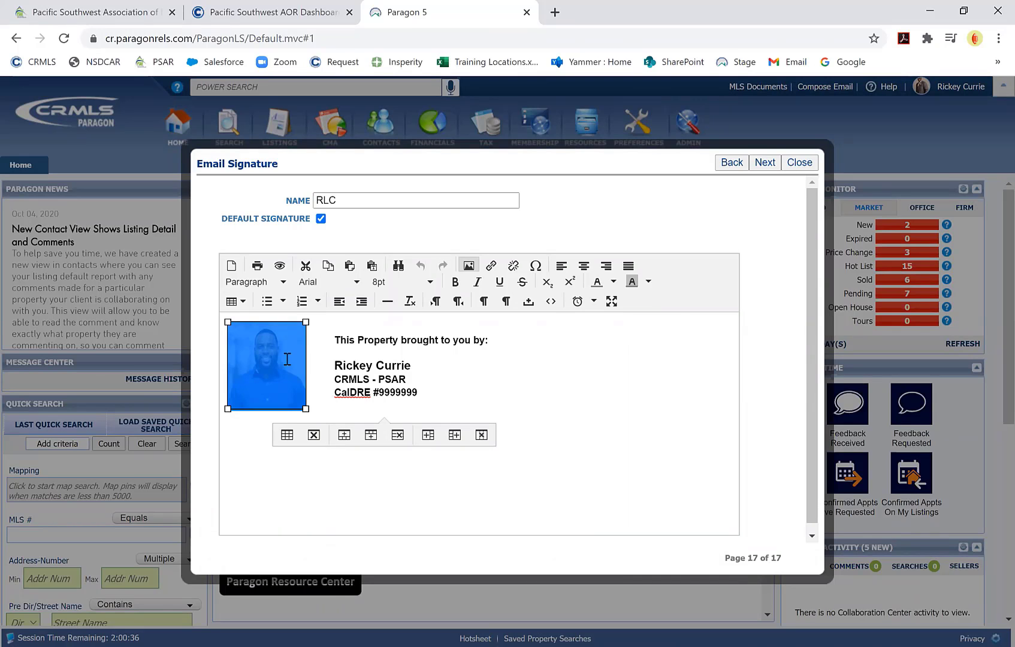
{"action": "left_click", "coordinate": [472, 268]}
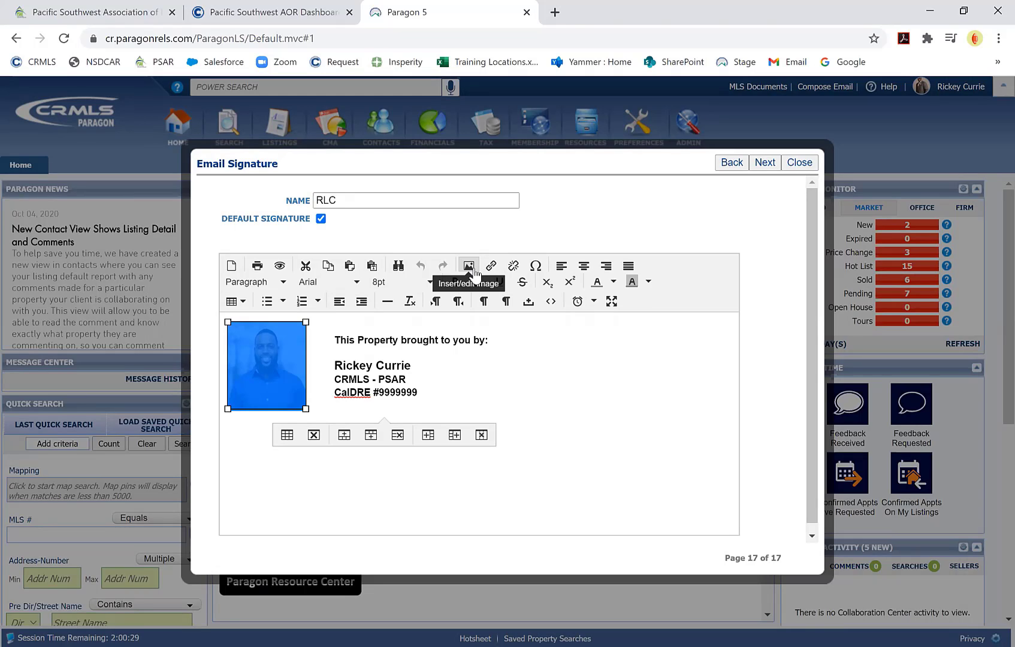
{"action": "left_click", "coordinate": [472, 273]}
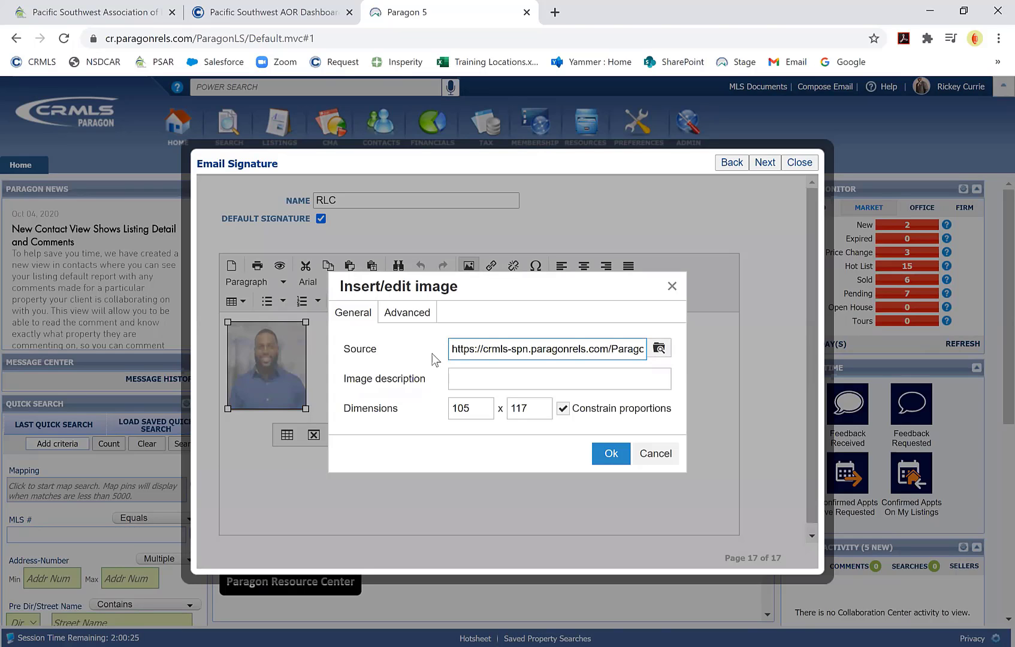
{"action": "left_click", "coordinate": [660, 349]}
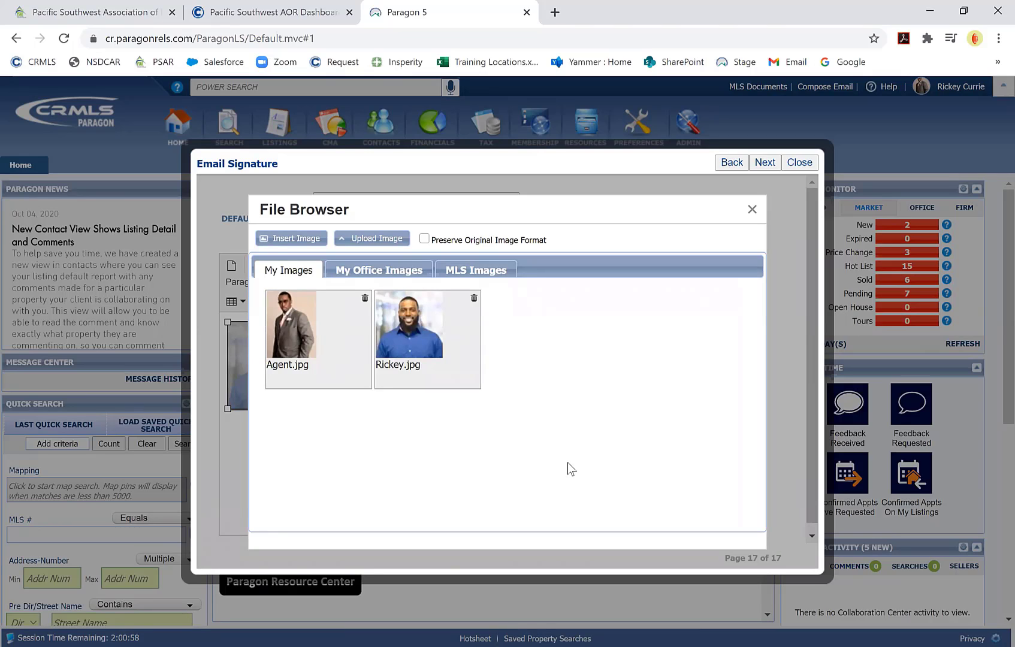
{"action": "left_click", "coordinate": [349, 342]}
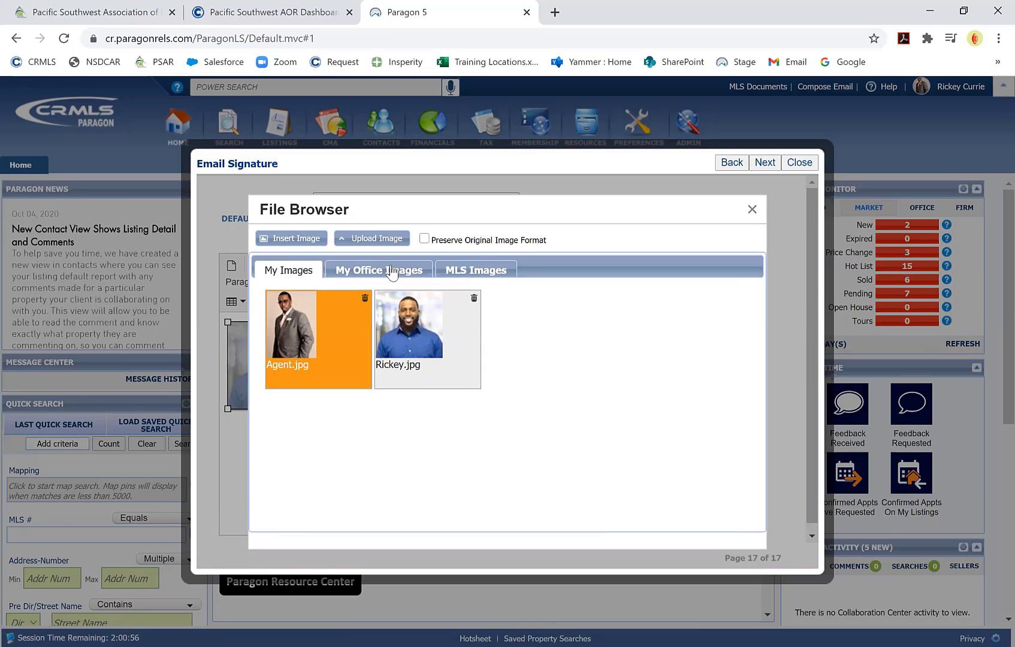
{"action": "left_click", "coordinate": [317, 240]}
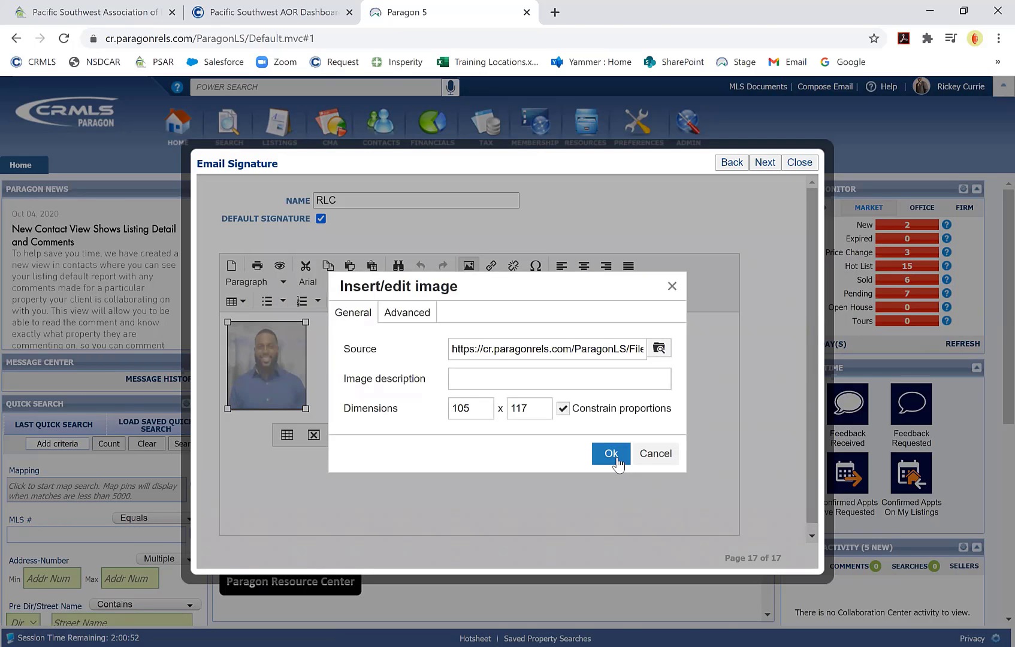
{"action": "left_click", "coordinate": [613, 457]}
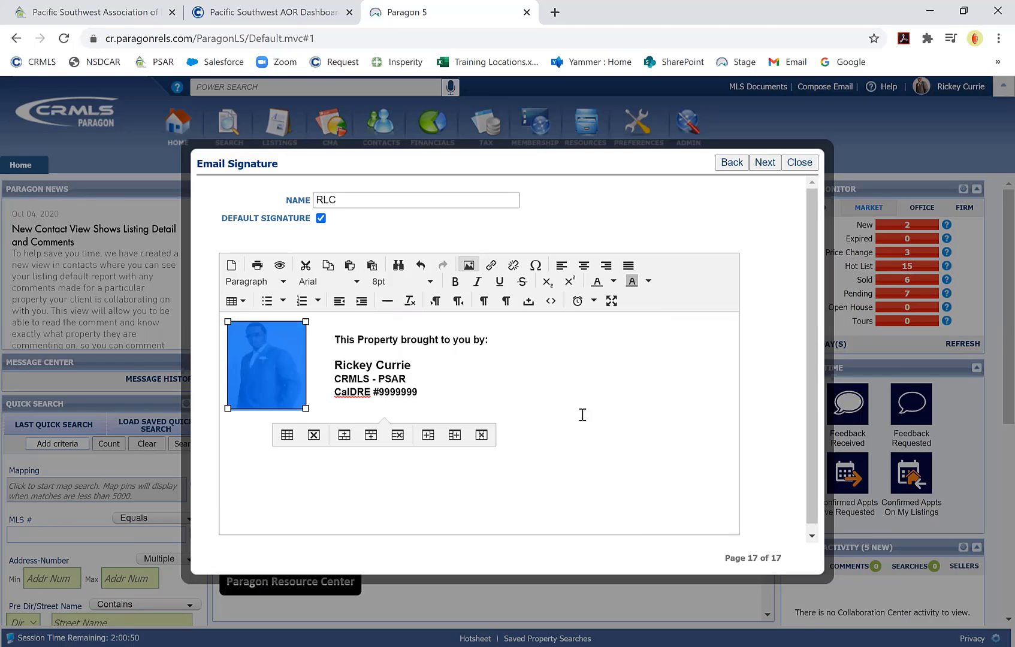
{"action": "scroll", "coordinate": [494, 390], "scroll_direction": "down", "scroll_amount": 1}
{"action": "left_click", "coordinate": [452, 383]}
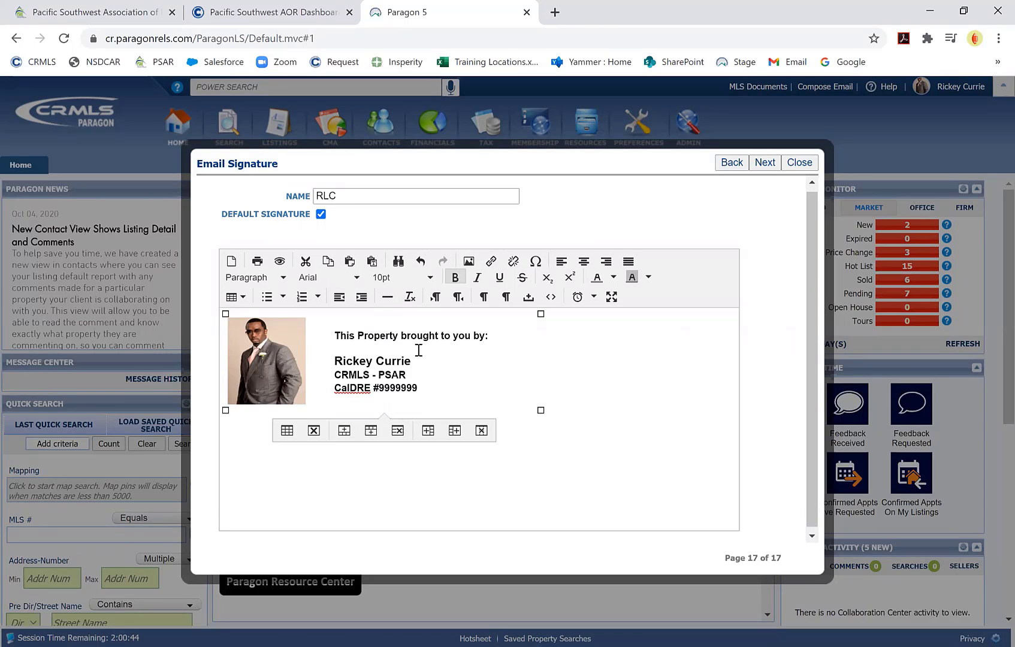
- Finish the e-mail signature page and close the completed Preferences Wizard
{"action": "left_click", "coordinate": [766, 165]}
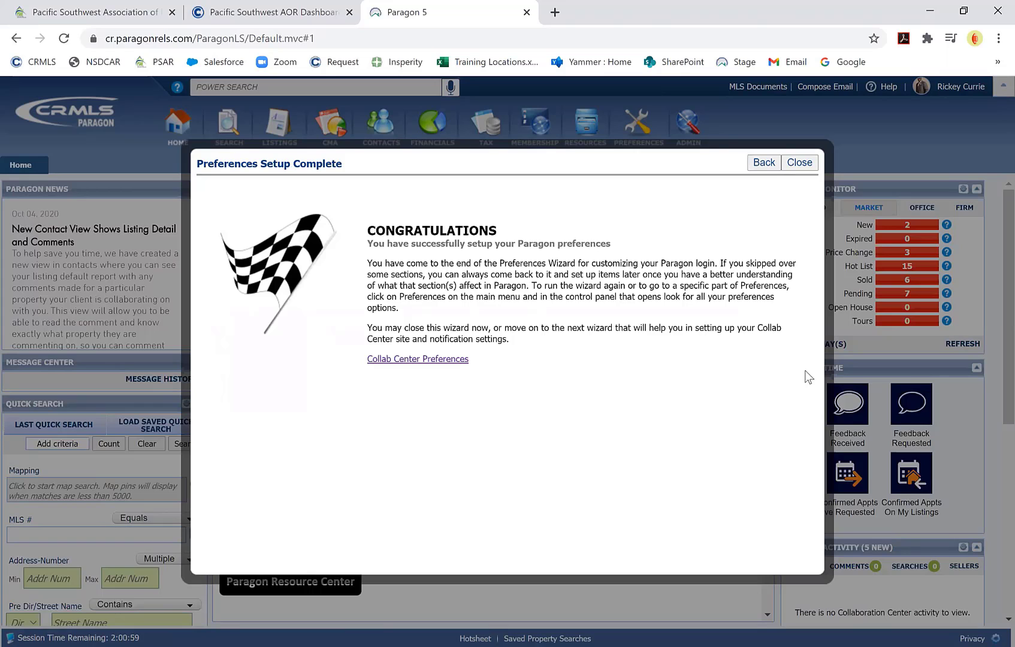
{"action": "left_click", "coordinate": [799, 164]}
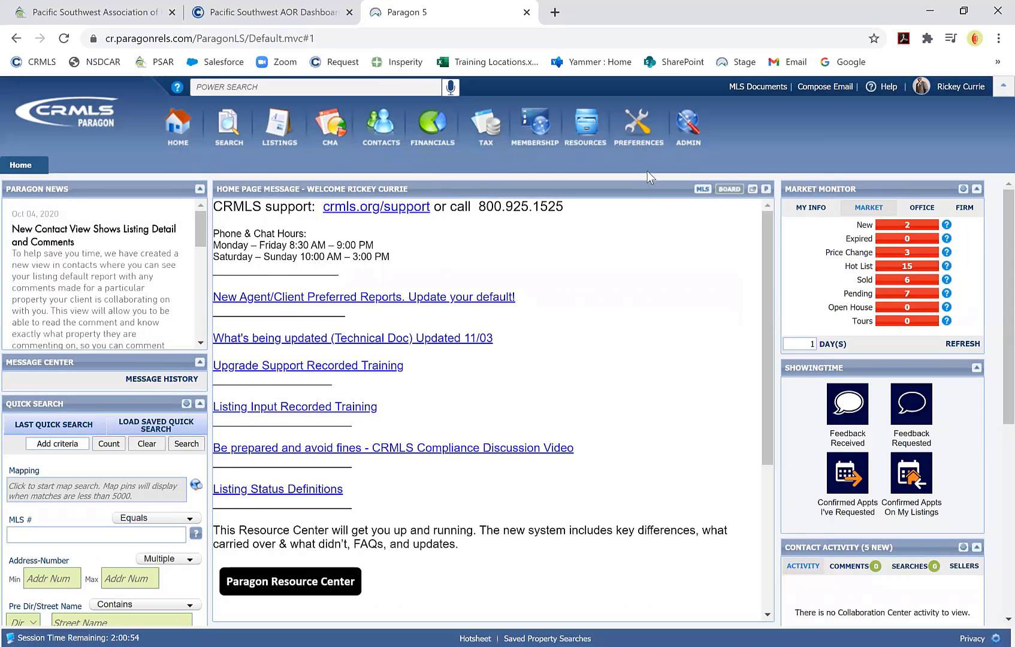
- Open the User preferences, look over the preference categories, and close them to return to the home page
{"action": "left_click", "coordinate": [642, 145]}
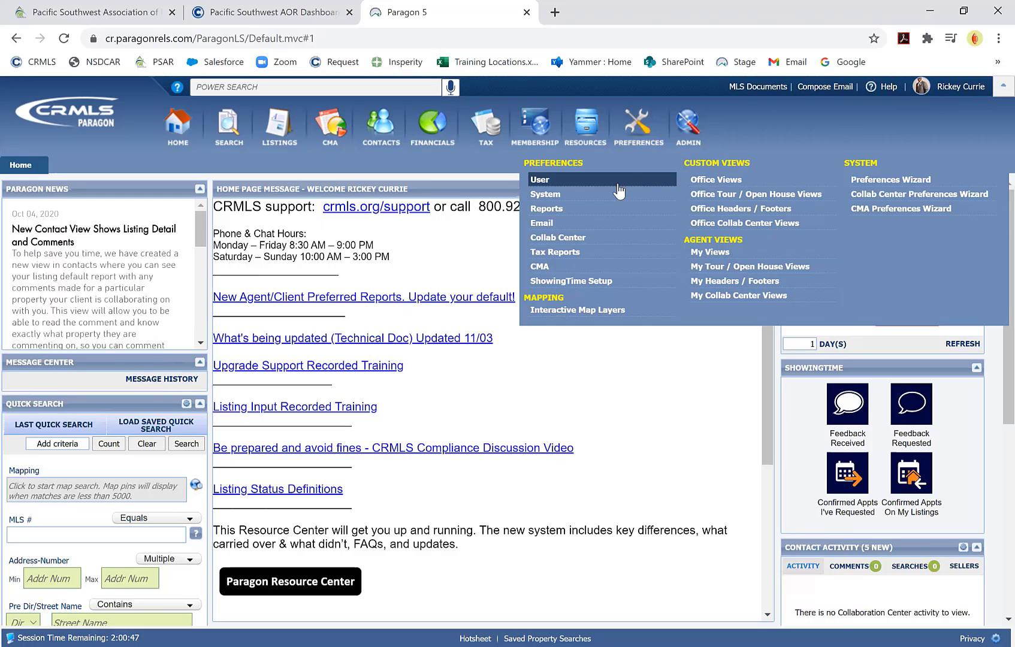
{"action": "left_click", "coordinate": [548, 180]}
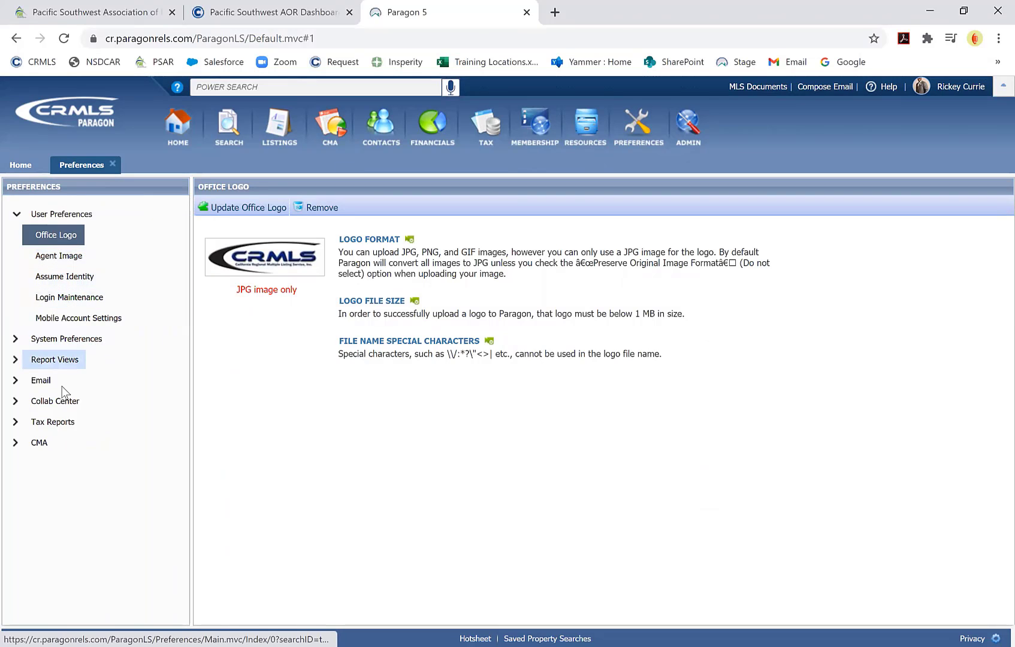
{"action": "left_click", "coordinate": [114, 164]}
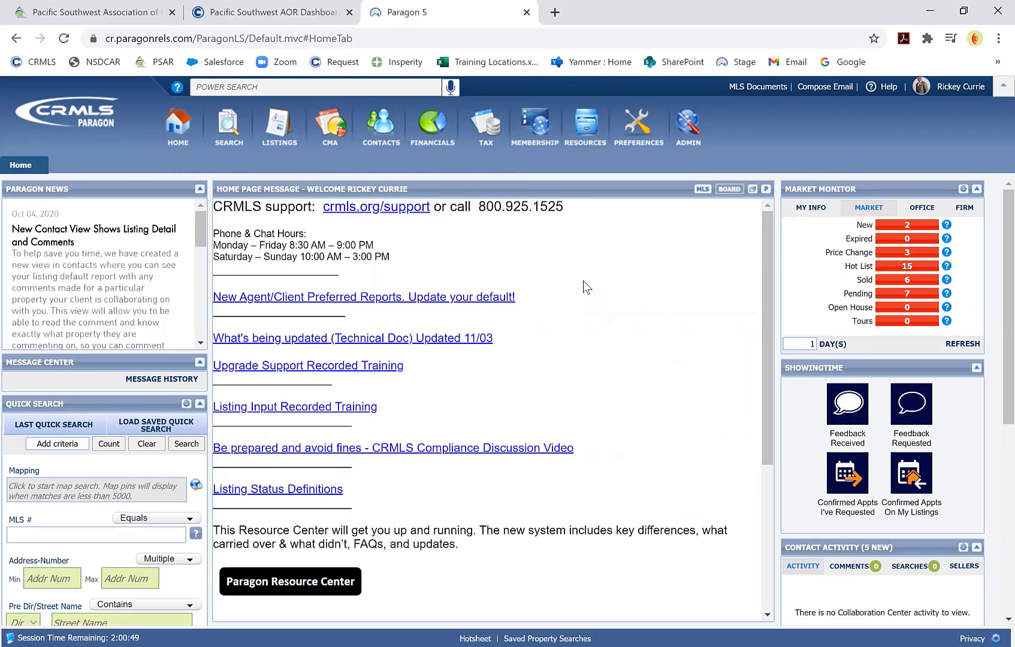